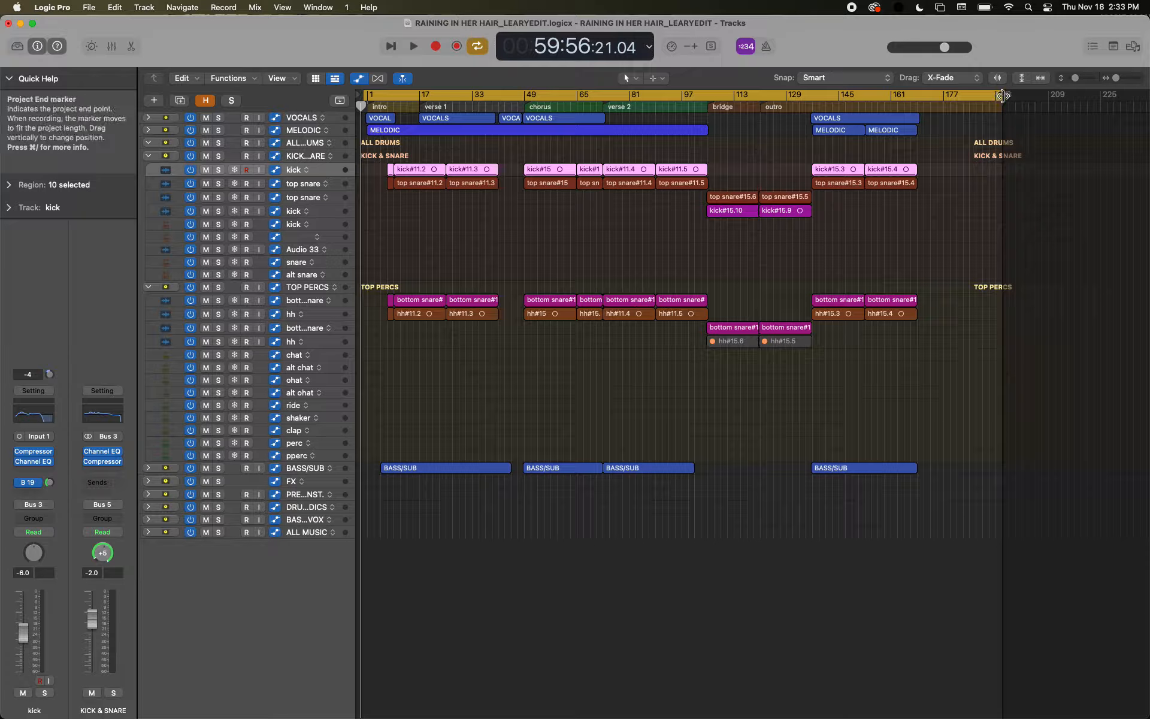
- Move the project end marker a few bars later and open the bounce settings for the whole project
mouse_move(1002, 106)
mouse_down()
mouse_move(923, 106)
mouse_move(1021, 111)
mouse_up()
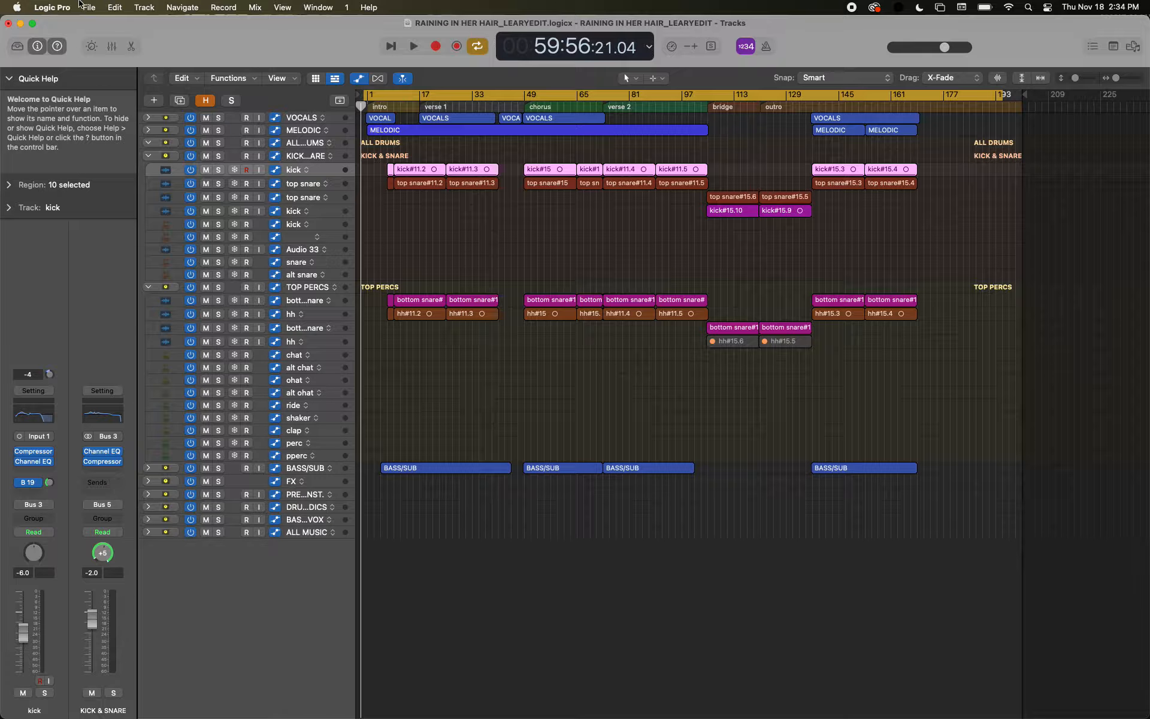
click(87, 6)
mouse_move(142, 306)
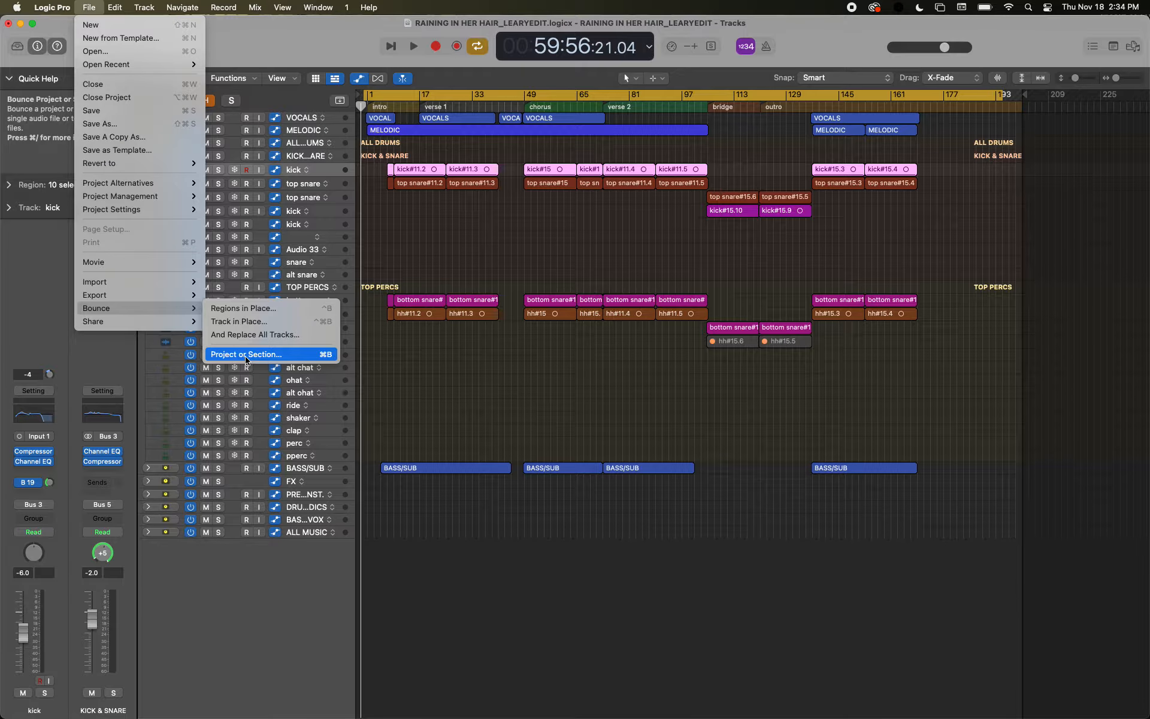
click(246, 356)
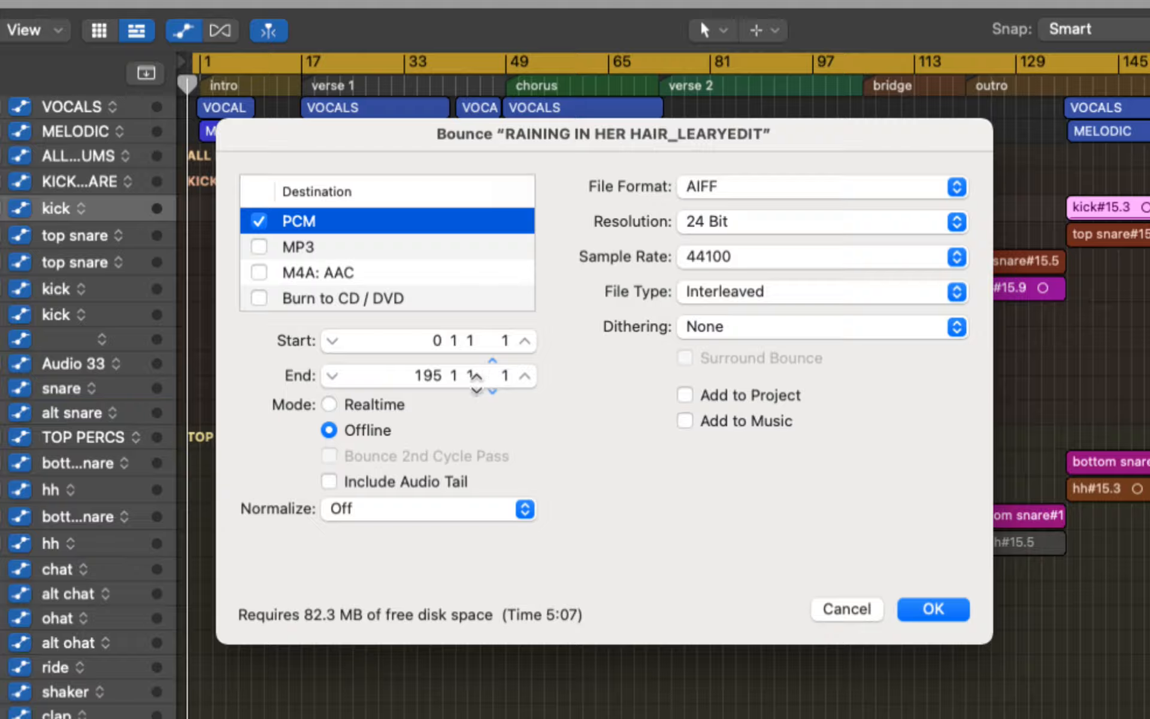
scroll(440, 375, up, 3)
scroll(441, 374, down, 3)
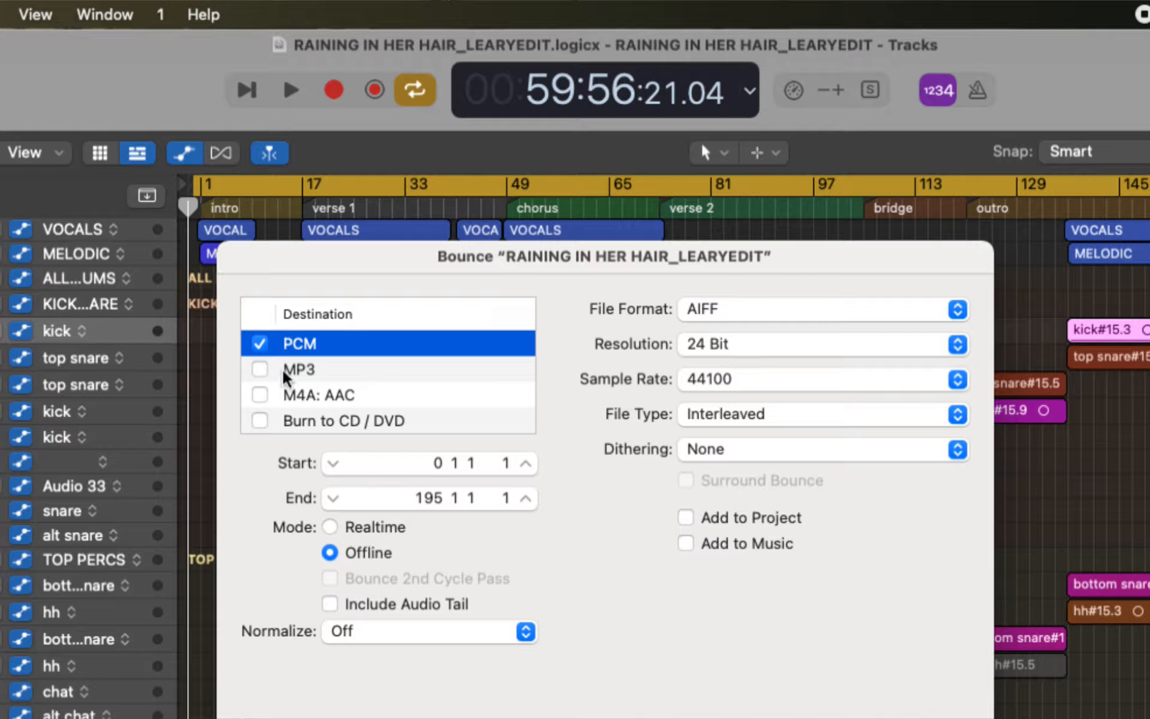
- Try adding MP3 as a second bounce destination, compare its options with those of PCM, and deselect MP3 again
click(287, 247)
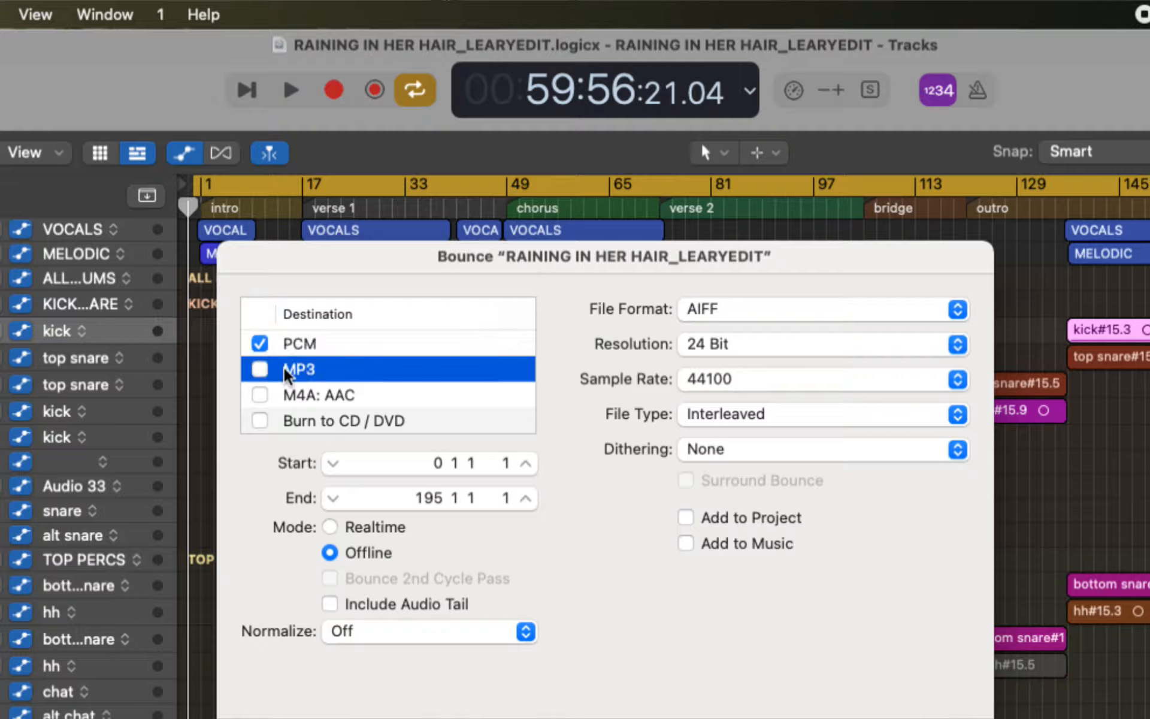
click(258, 369)
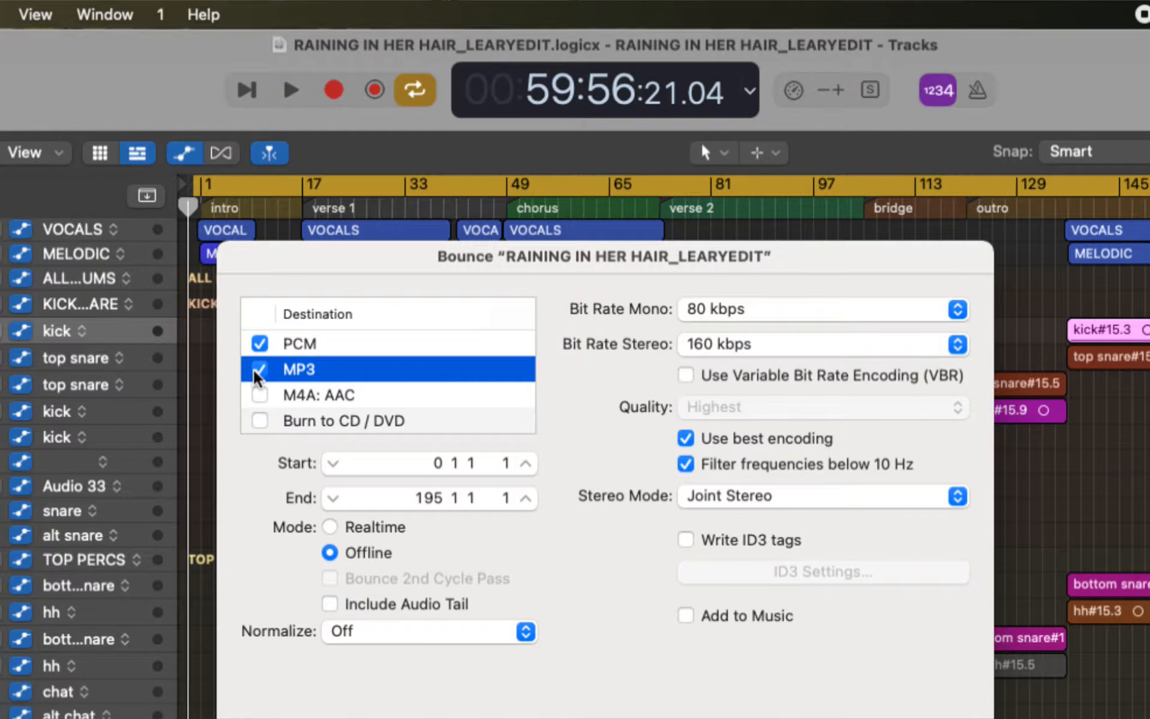
click(258, 371)
click(259, 371)
click(288, 348)
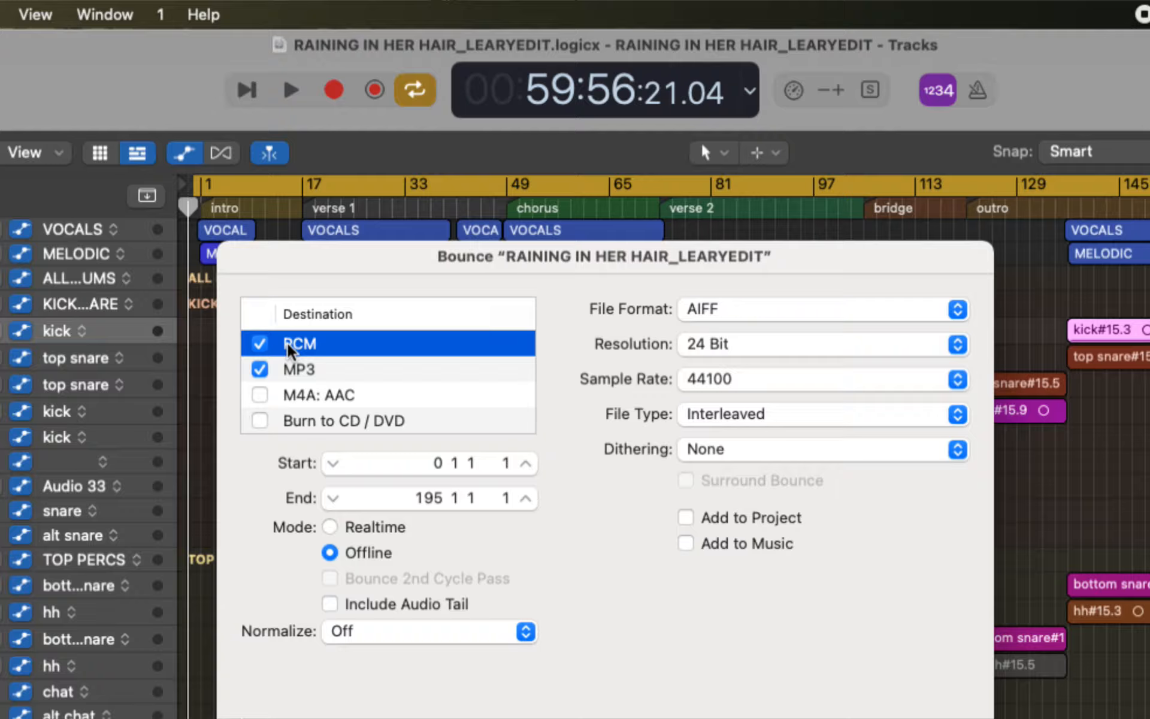
click(289, 371)
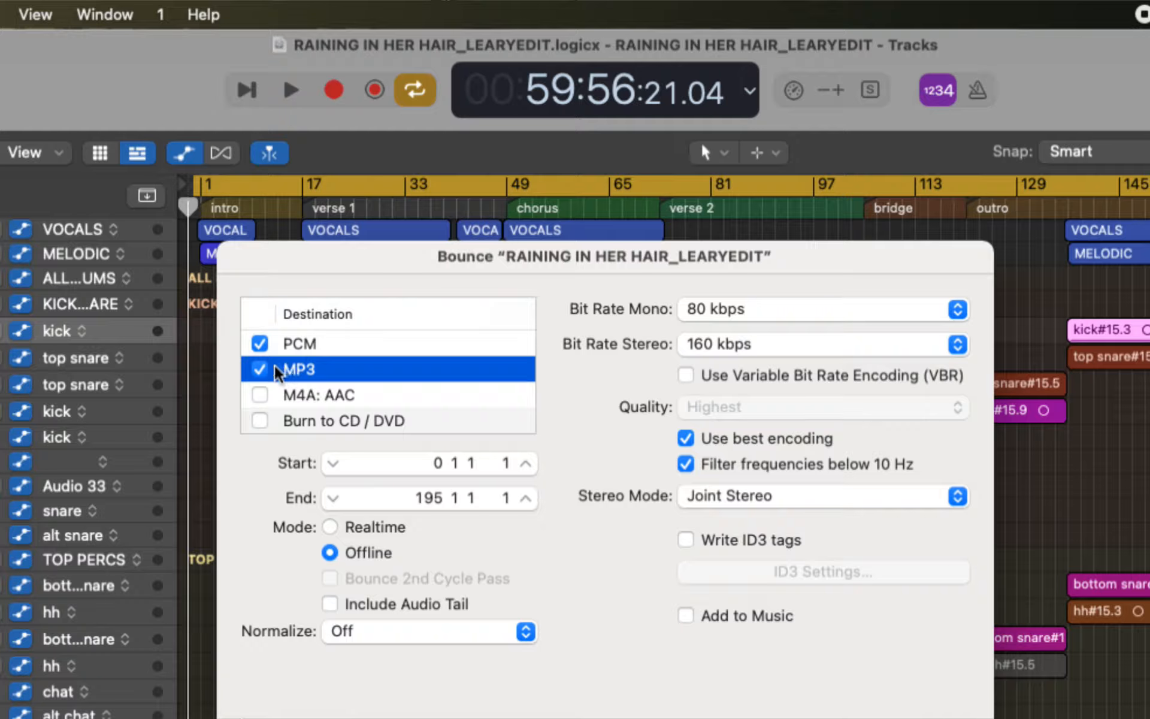
click(260, 370)
click(303, 341)
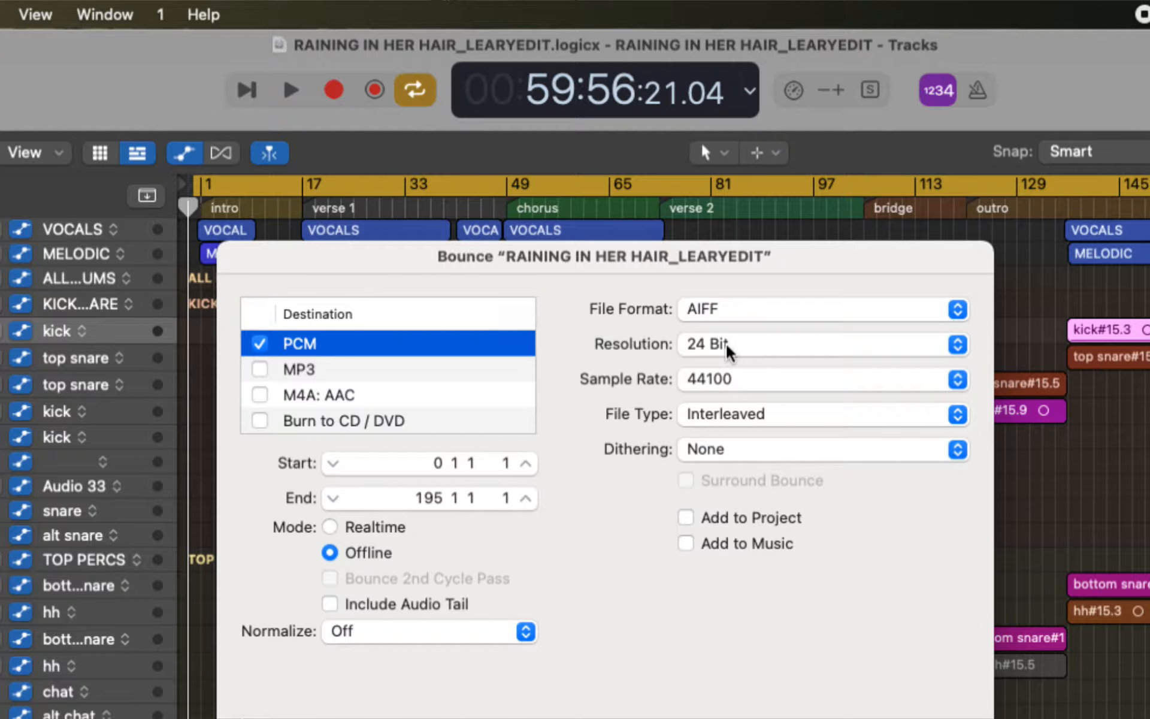
- Include the audio tail and bounce the project to the Desktop as Leary_FINAL
click(330, 605)
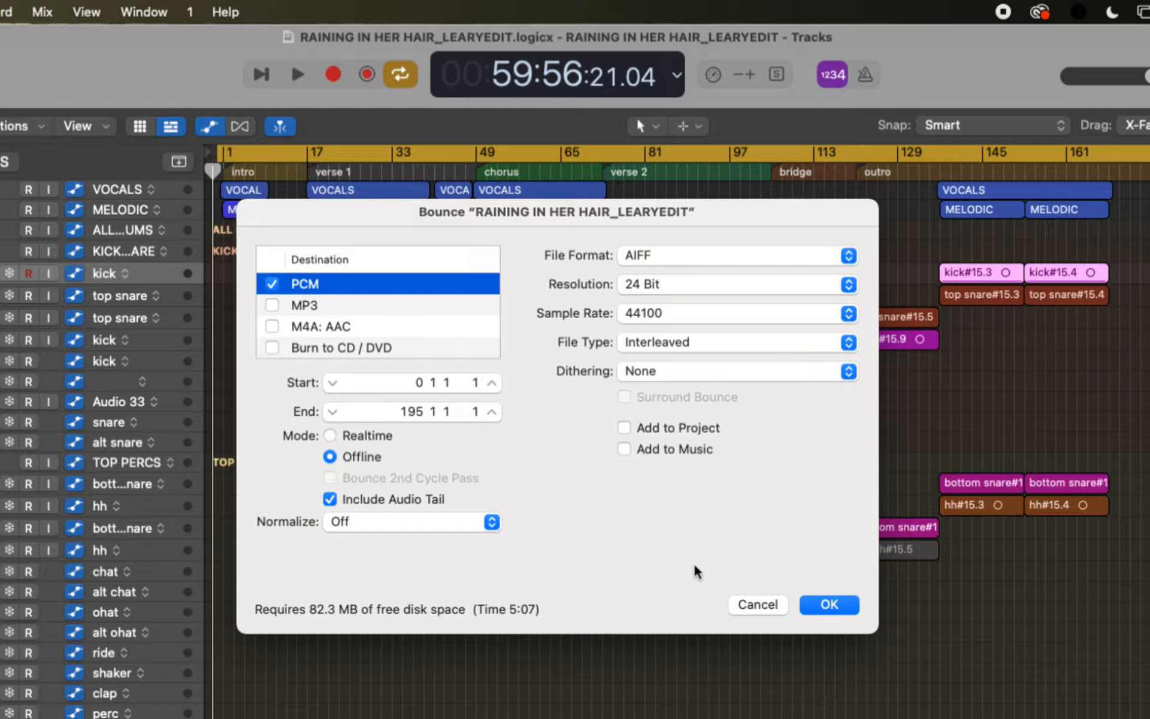
click(829, 605)
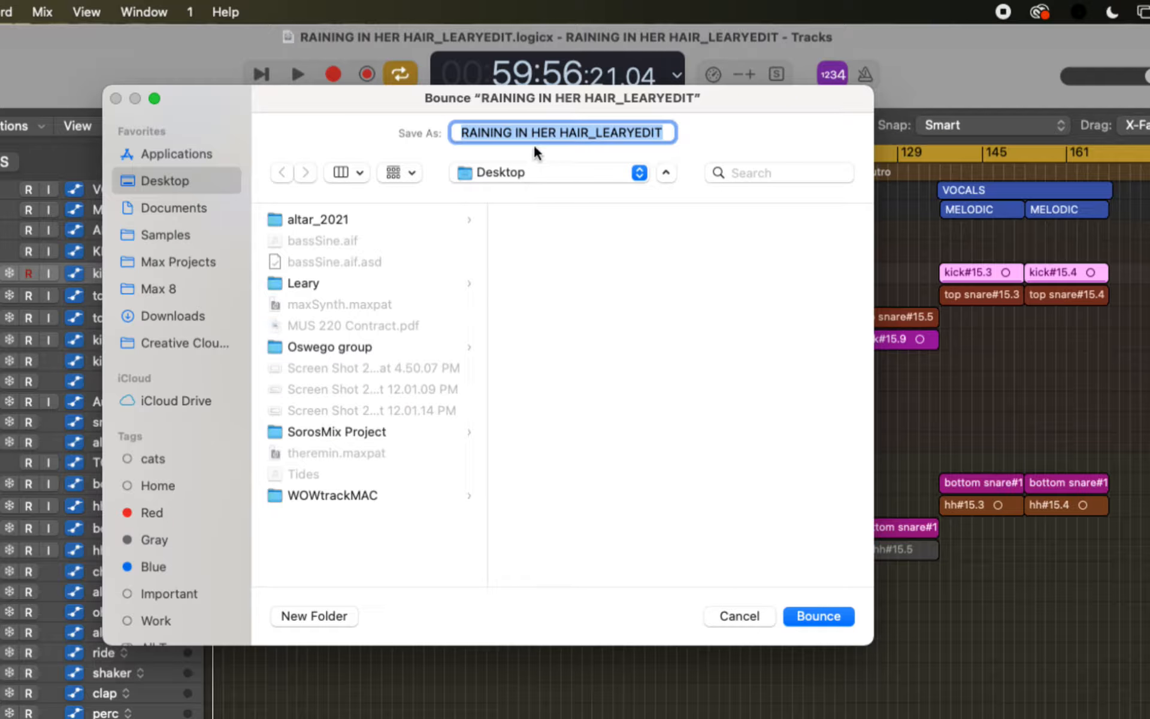
text(Leary_Fi)
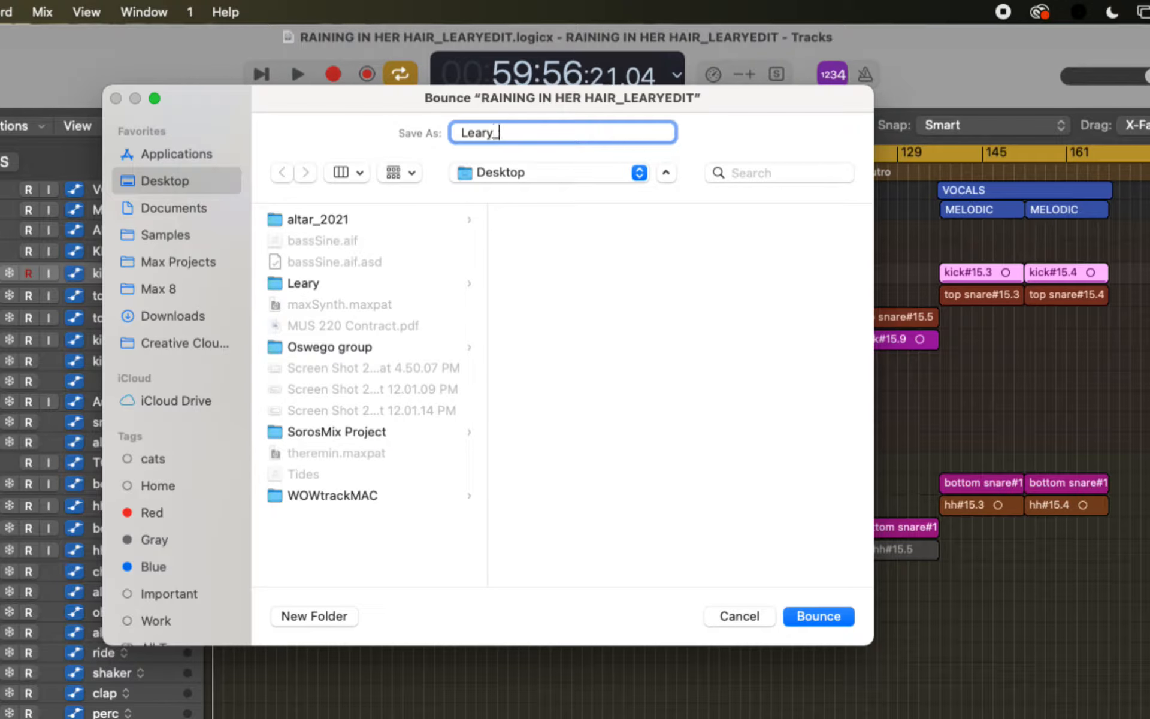
text(NAL)
click(820, 616)
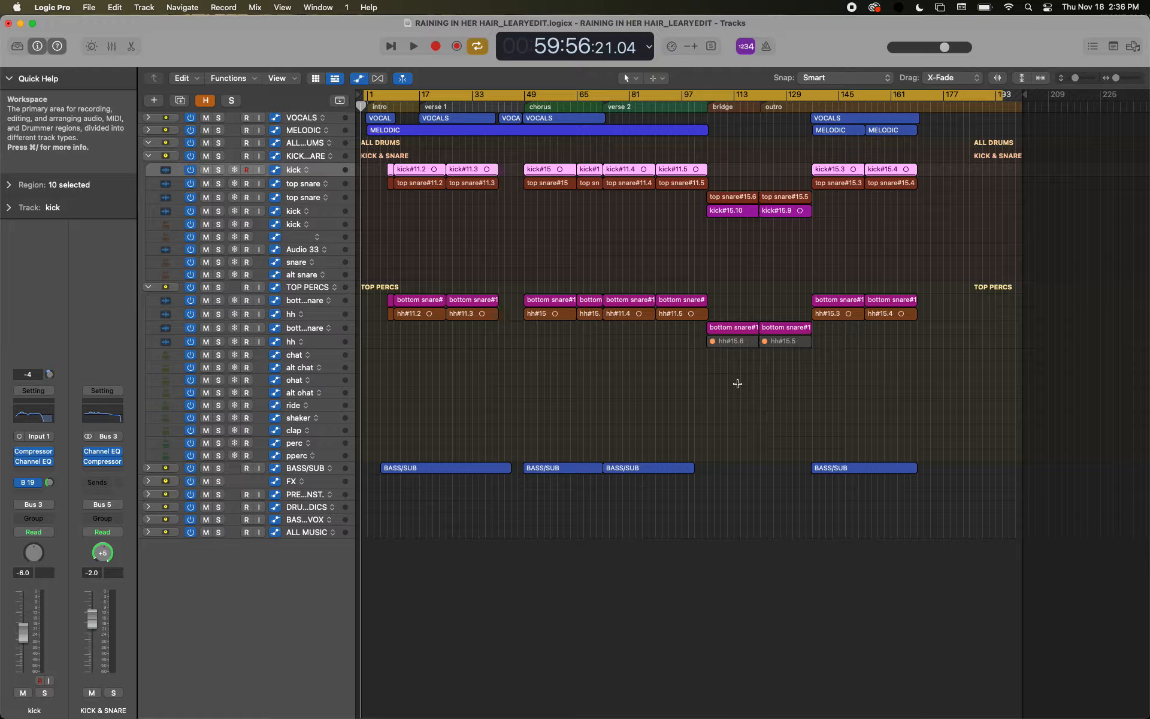
- Inspect the waveform of the bounced Leary_FINAL.aif from the desktop in Amadeus Pro and return to Logic Pro
key(super+h)
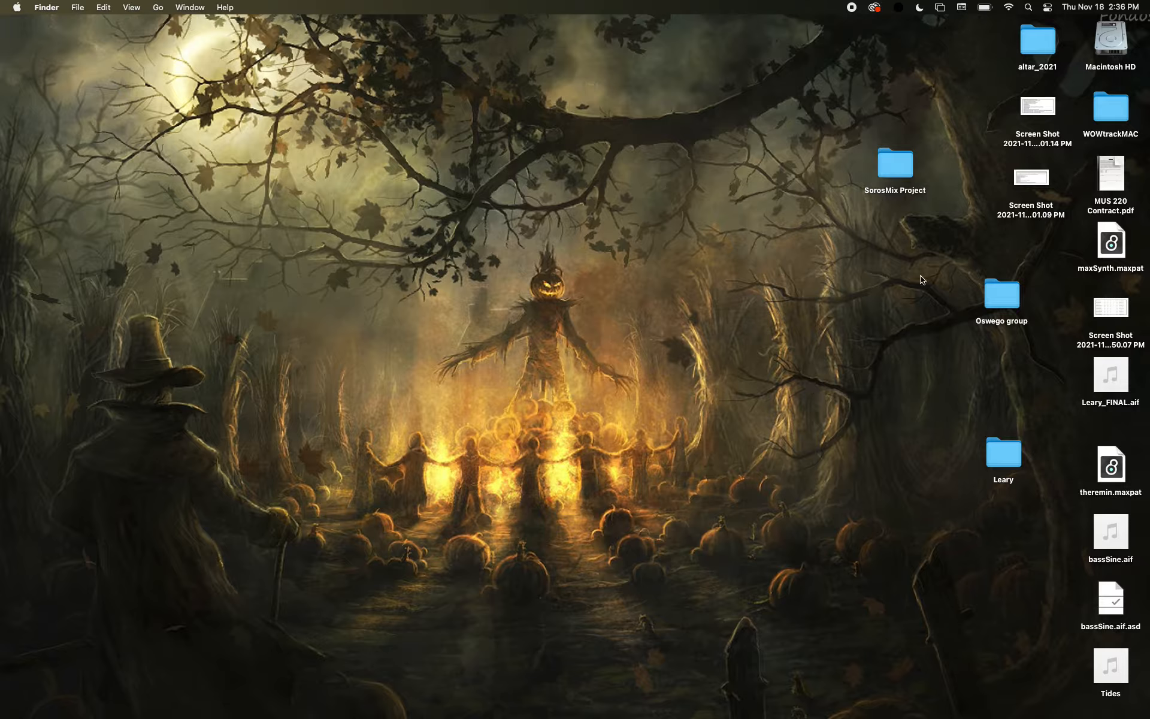
double_click(1106, 391)
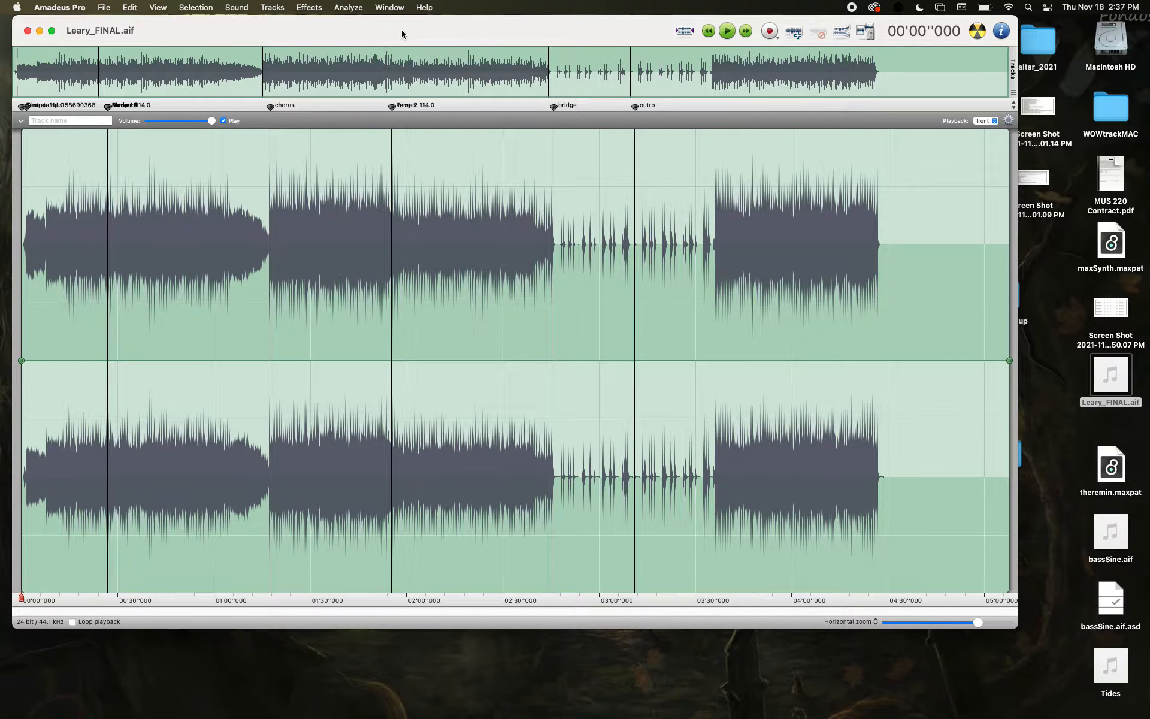
key(cmd+q)
mouse_move(528, 716)
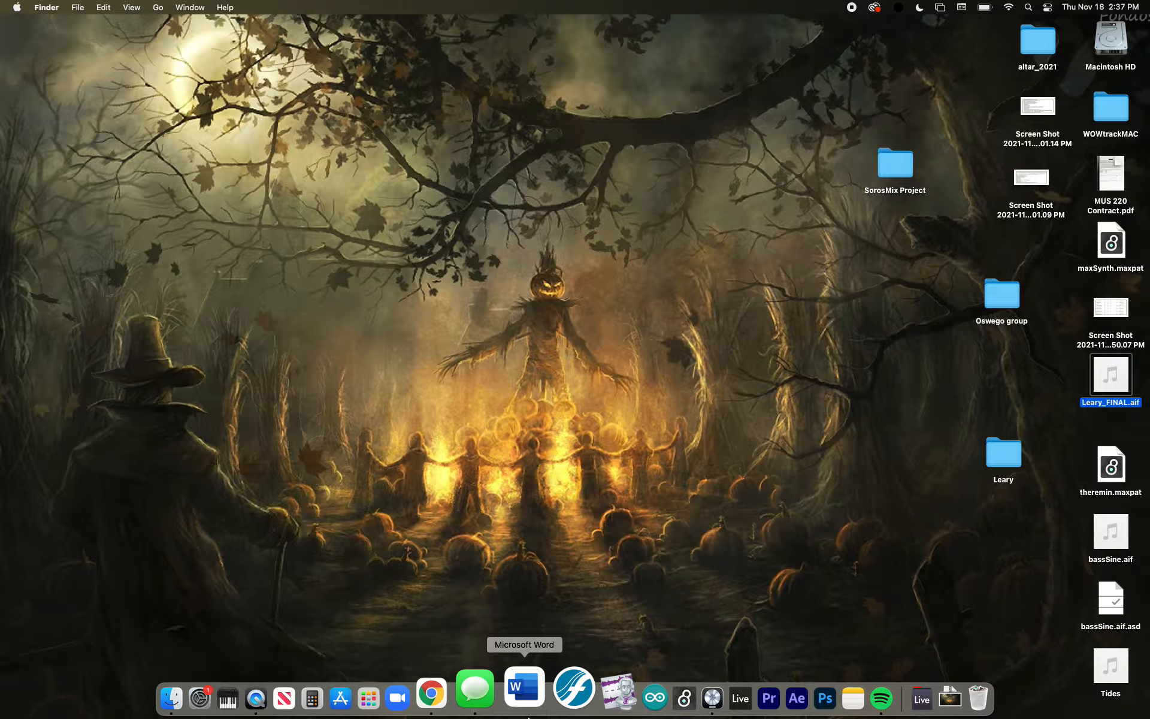
click(662, 695)
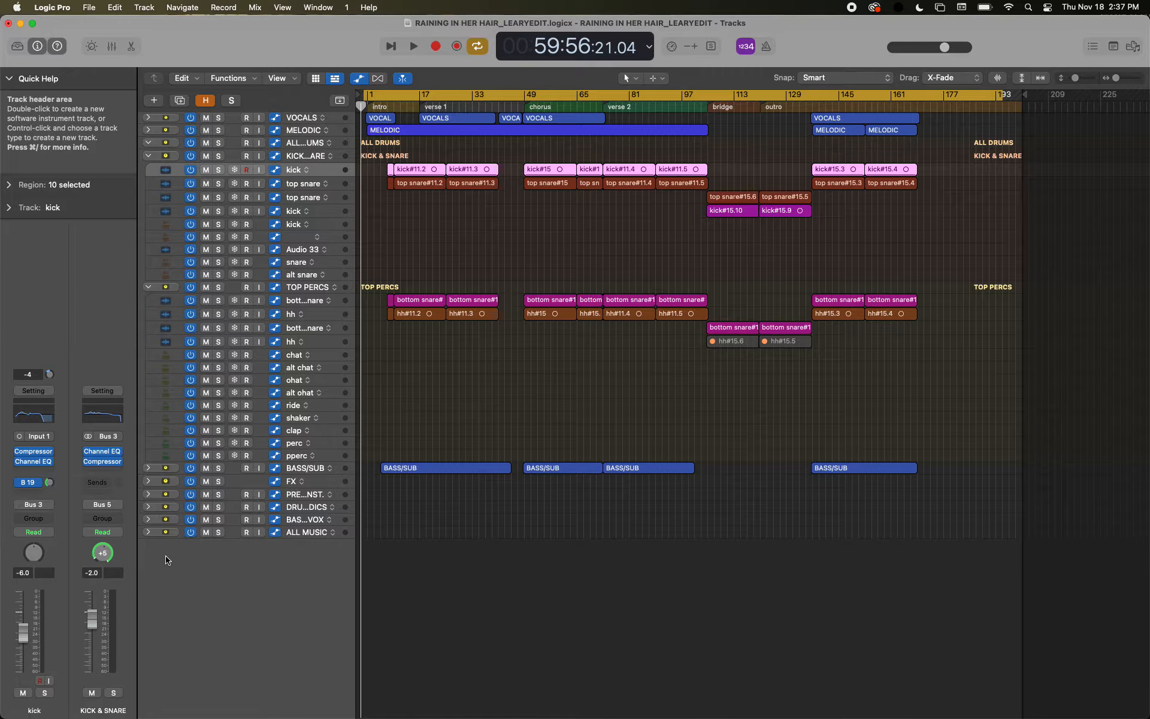
- Select the ALL MUSIC track and examine the Stereo Out and Master channels in an enlarged mixer window
click(301, 532)
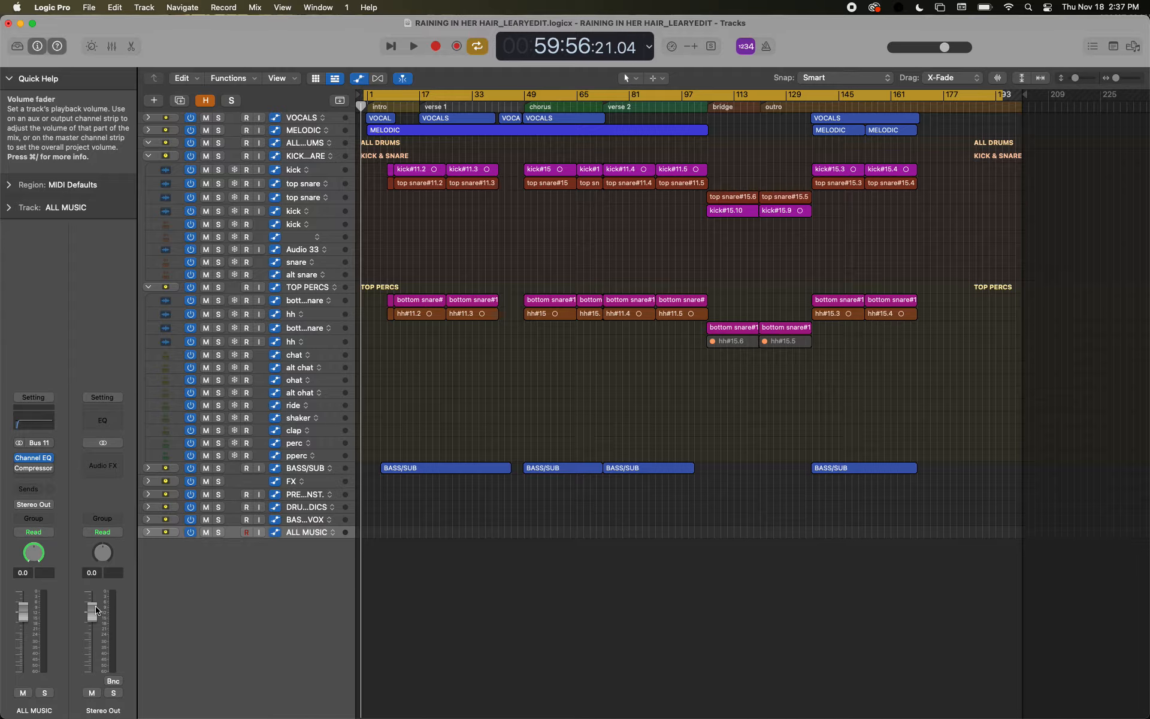
key(super+2)
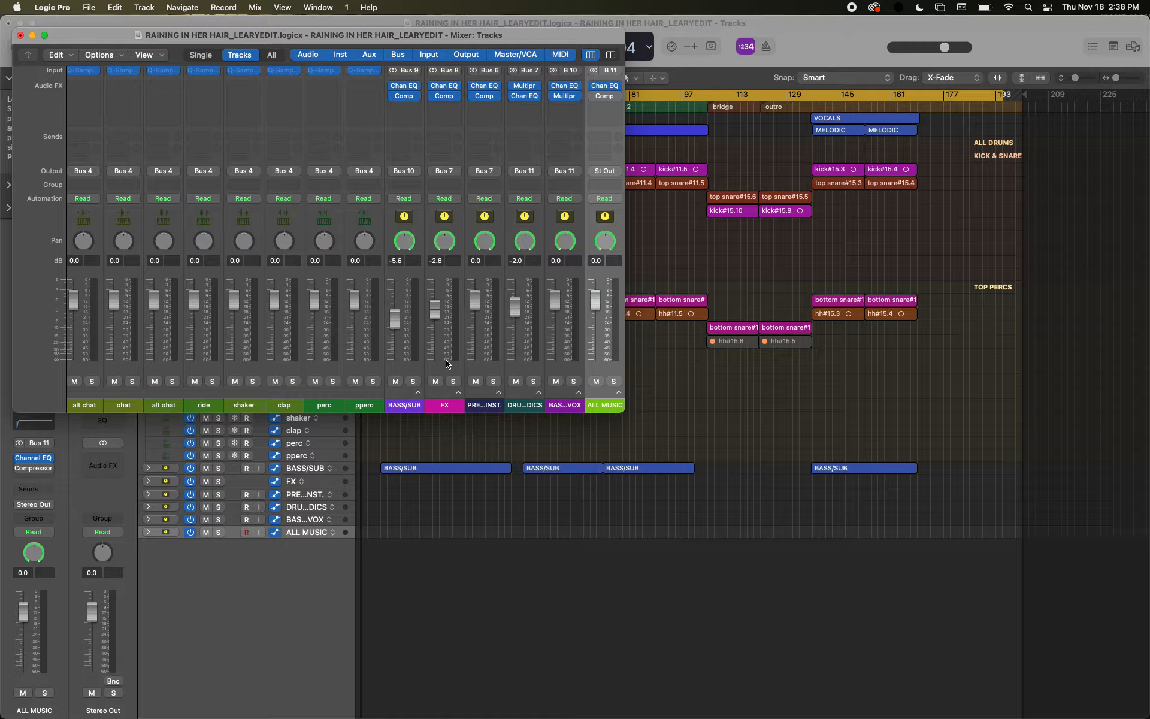
scroll(446, 364, right, 2)
drag(620, 412, 1051, 519)
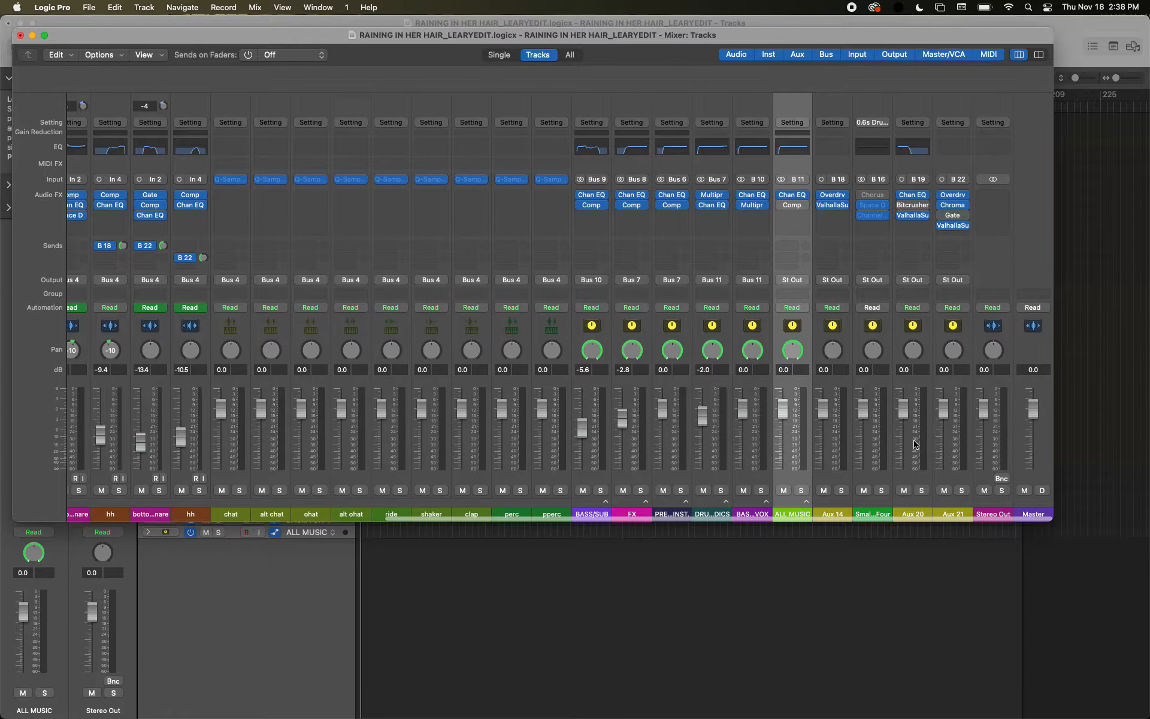
click(995, 514)
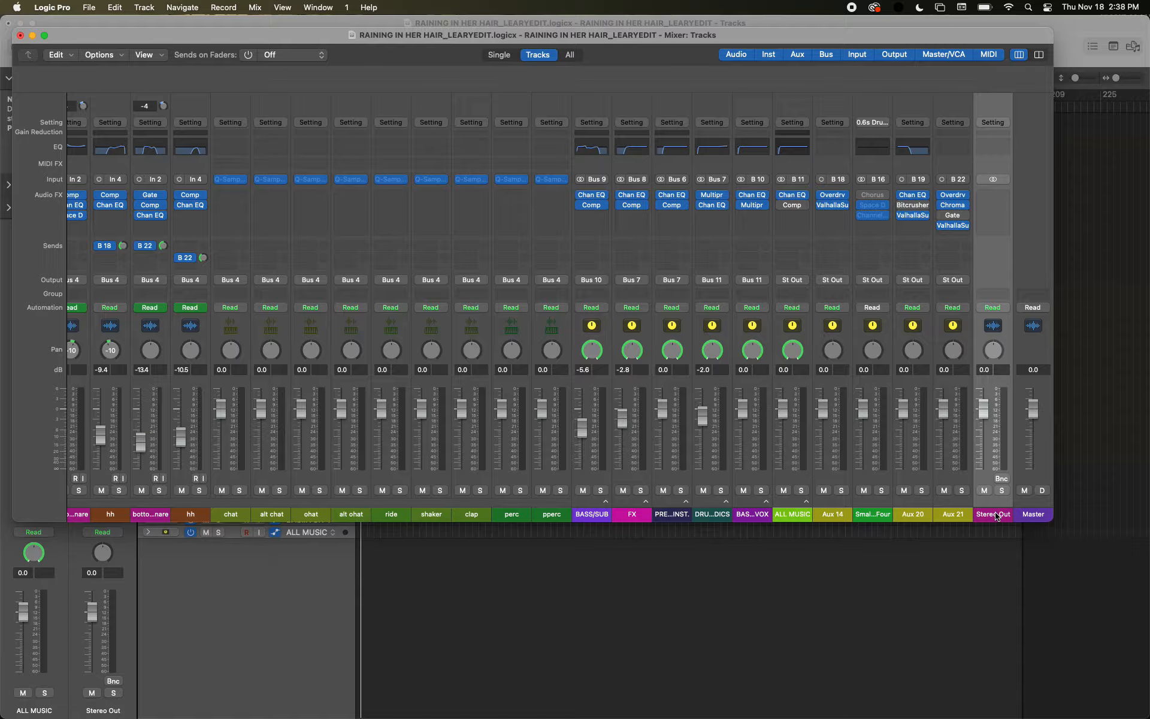
click(1028, 513)
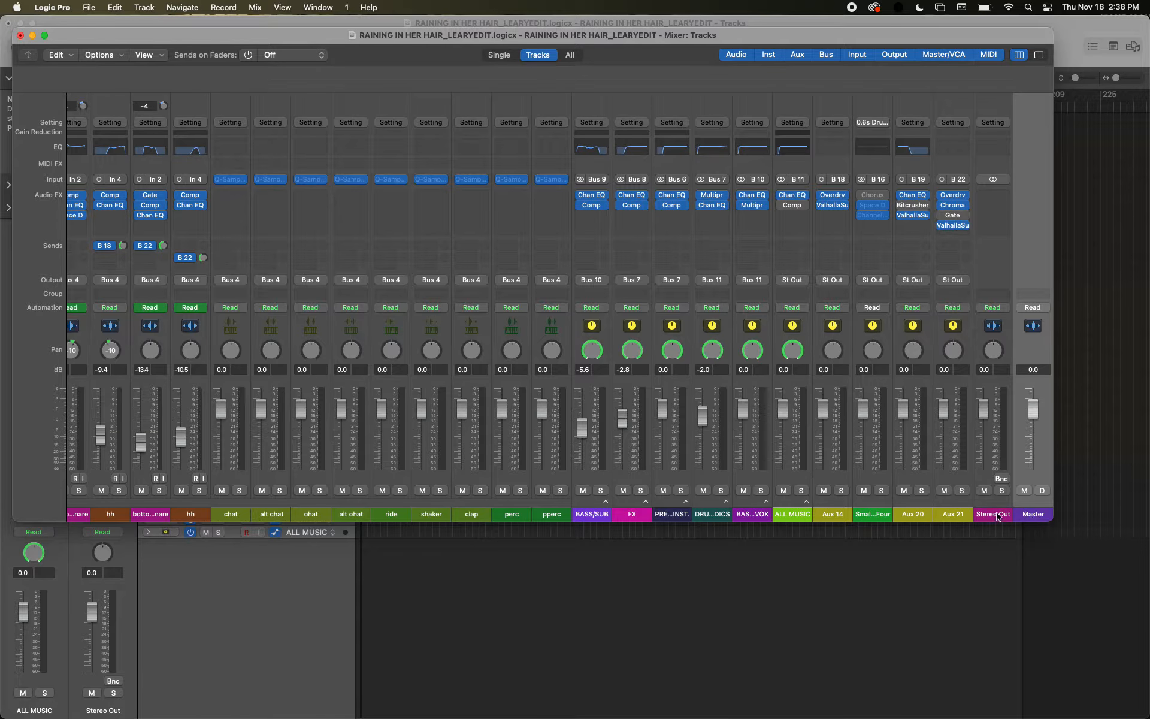
click(997, 515)
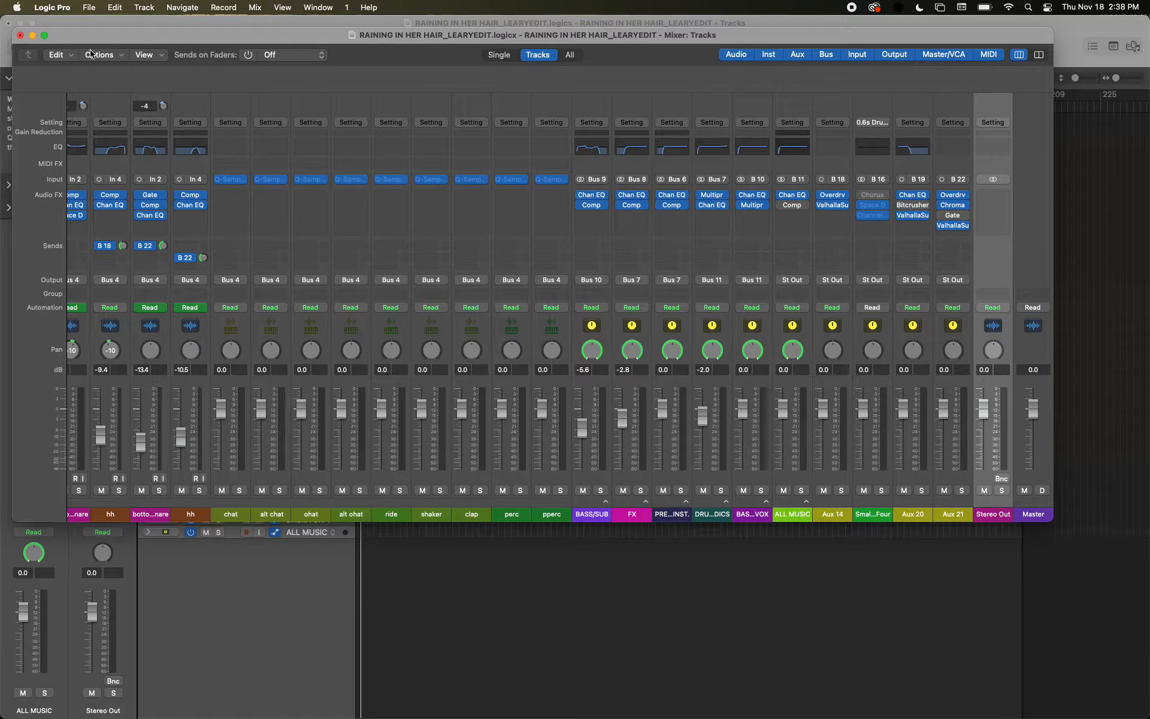
click(19, 36)
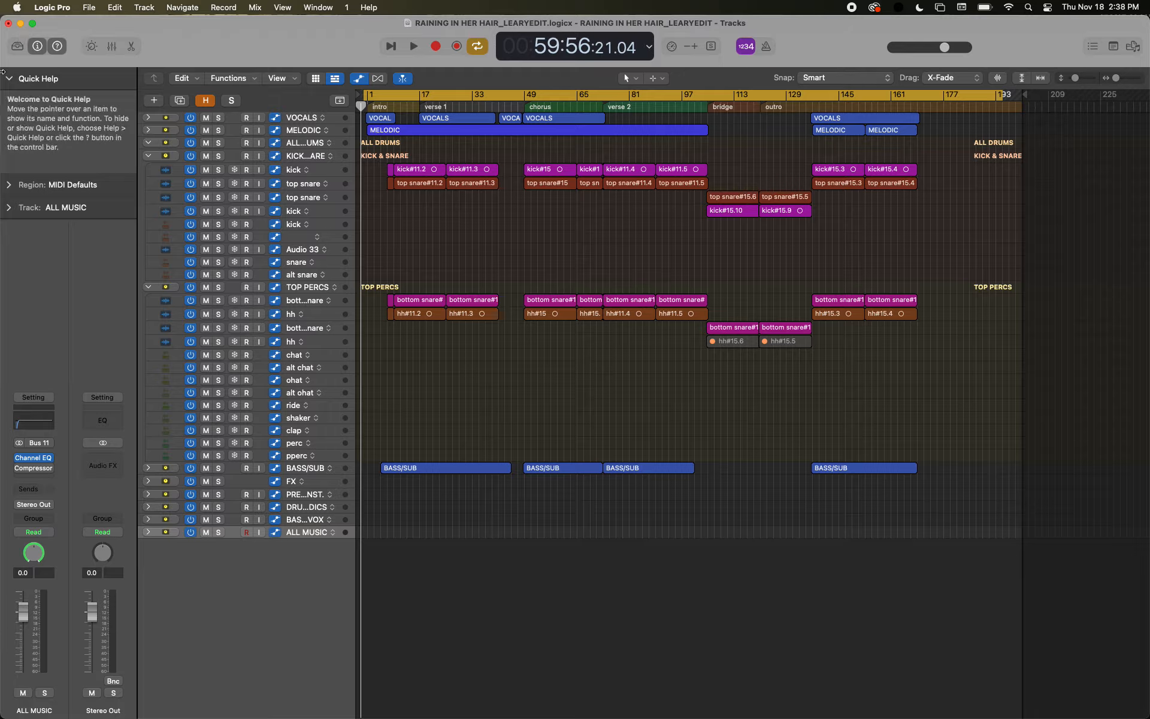
- Insert a stereo Single Band EQ in the first audio effect slot of the Stereo Out channel
click(101, 462)
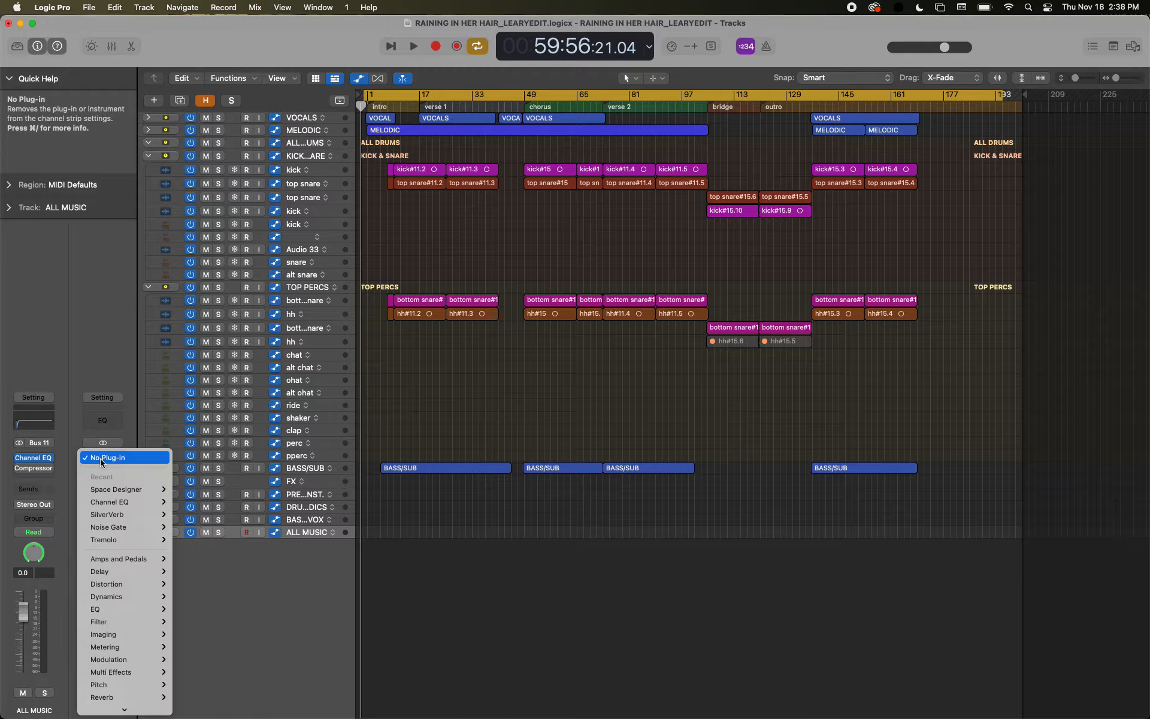
click(100, 459)
click(102, 458)
mouse_move(111, 589)
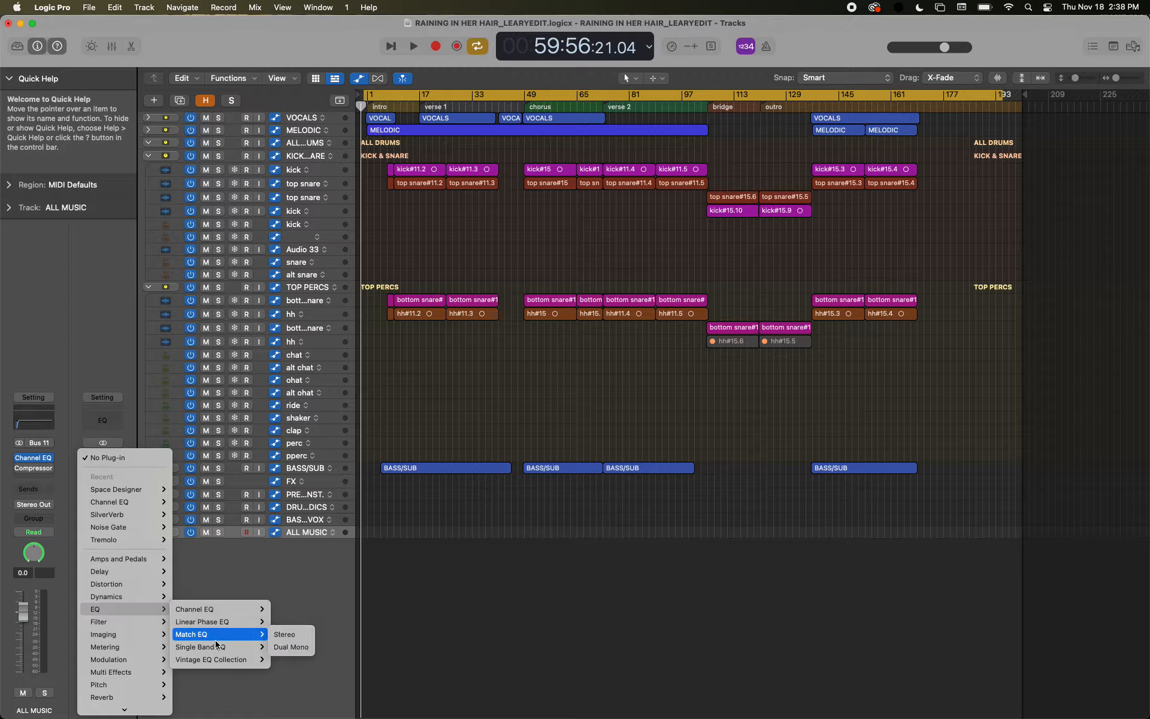
mouse_move(217, 649)
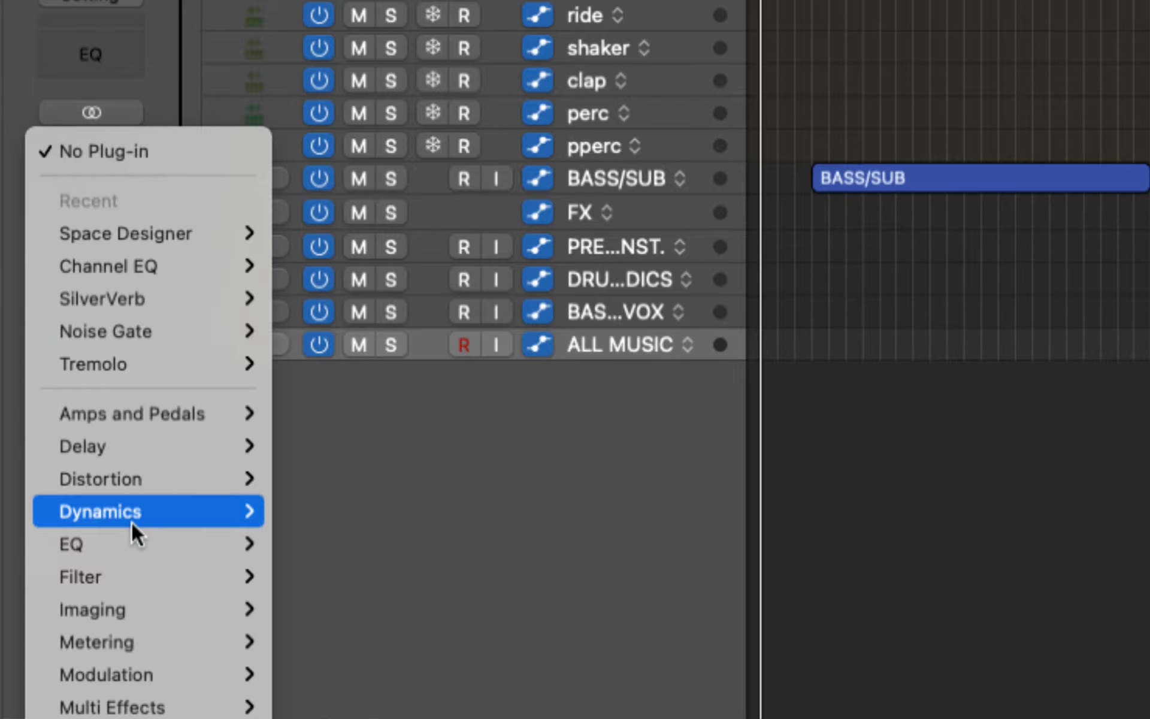
mouse_move(133, 530)
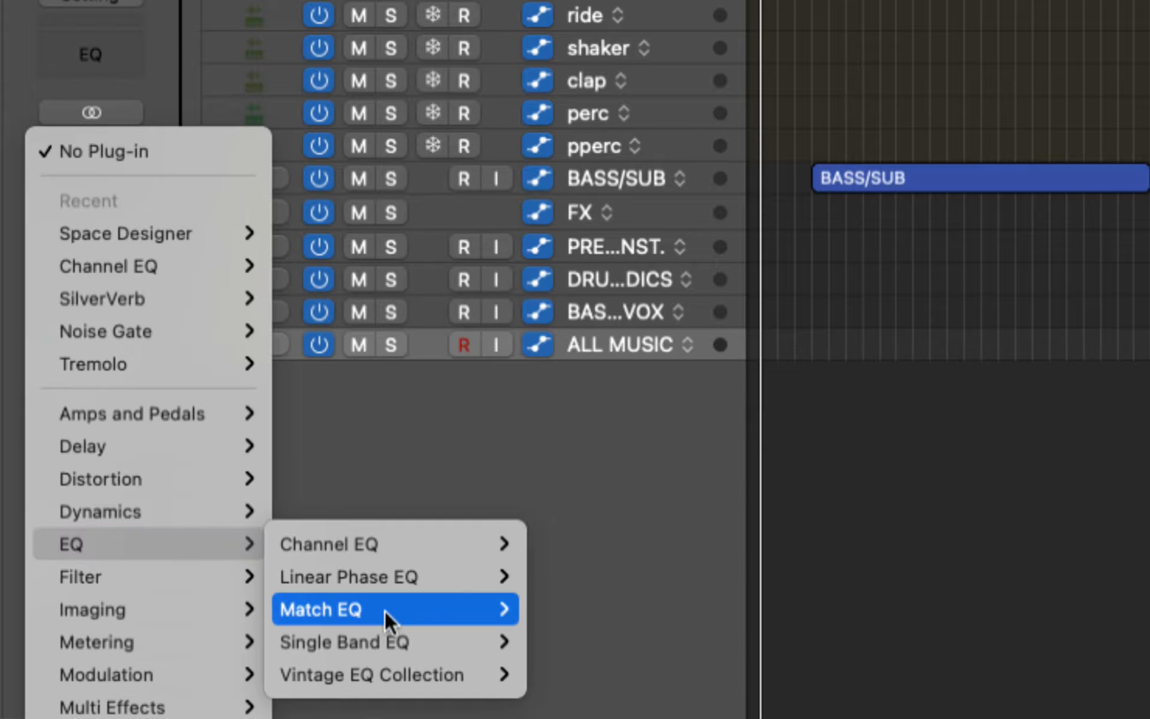
mouse_move(387, 639)
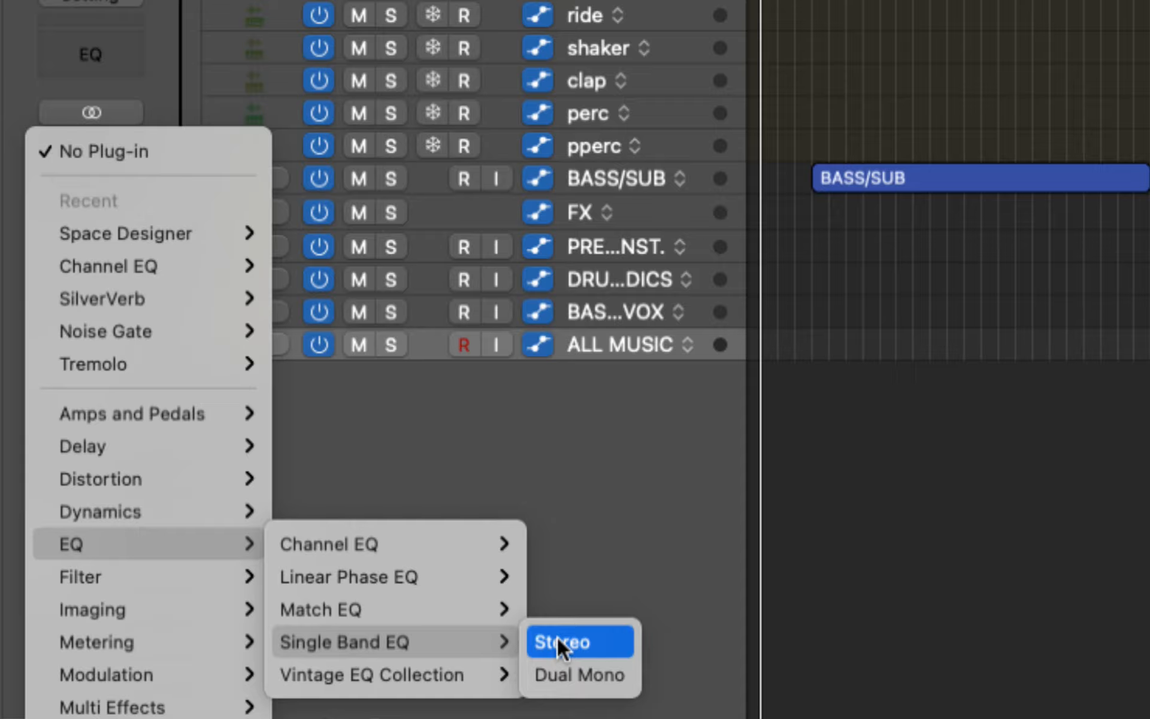
click(559, 636)
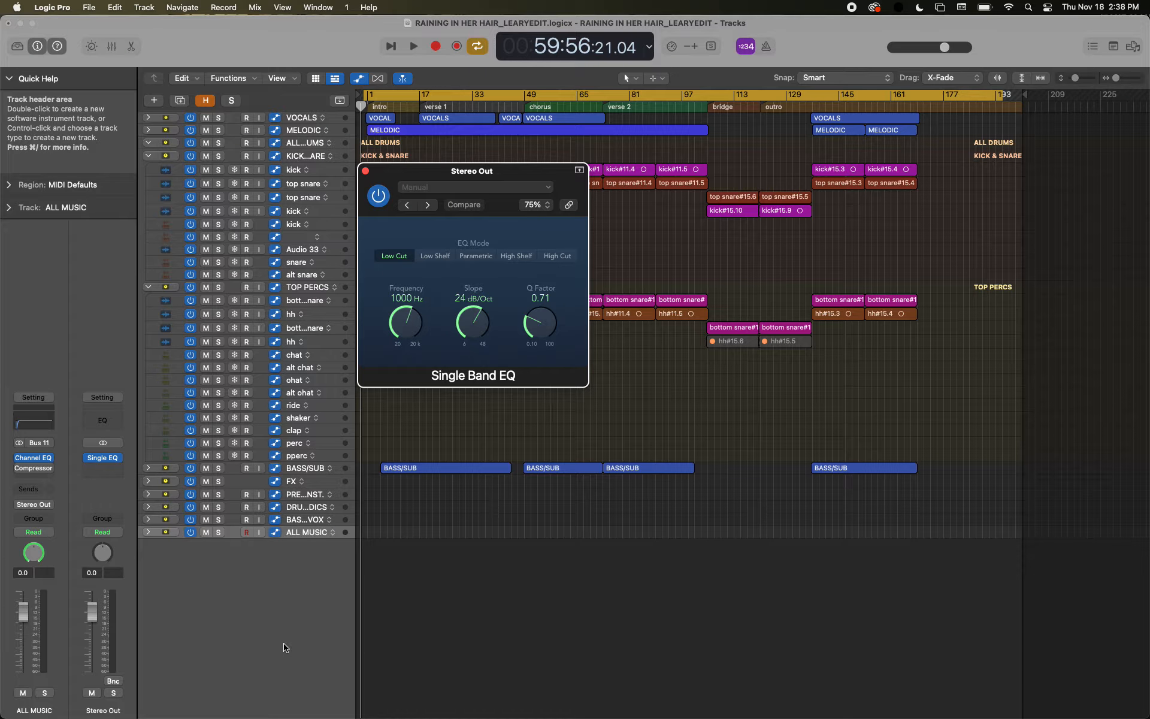
- Enlarge the Single Band EQ window and set the low cut frequency to 20 Hz, closing the plug-in when done
drag(482, 172, 318, 210)
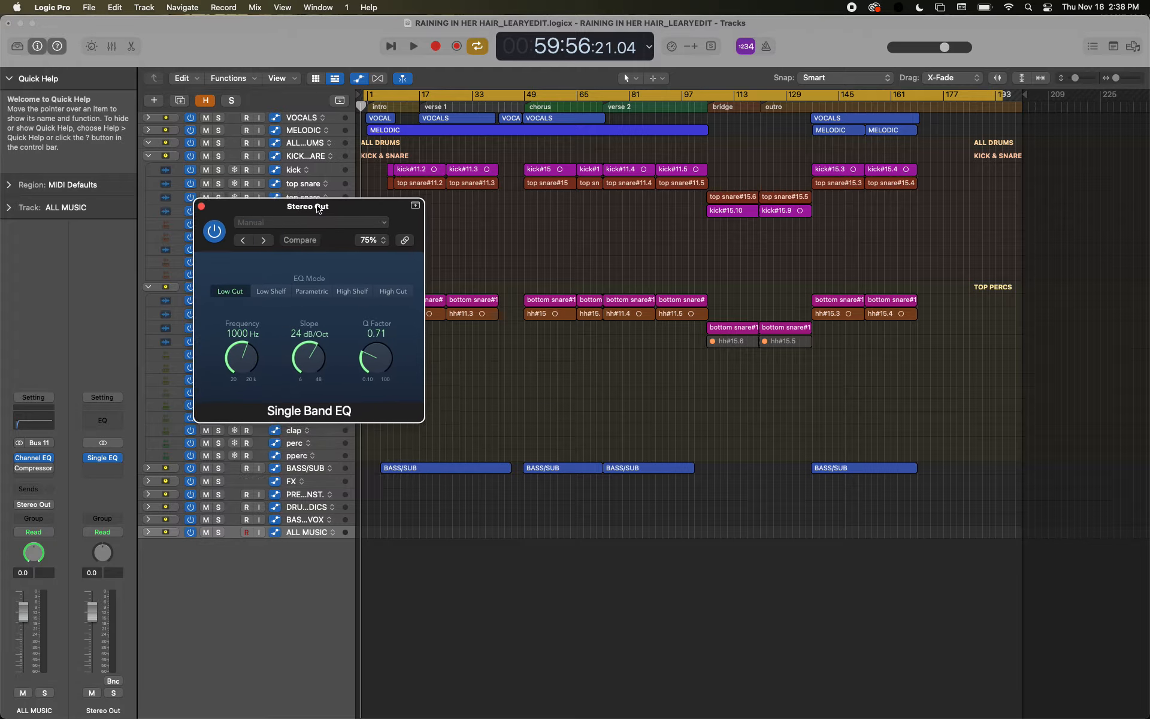
drag(424, 422, 684, 557)
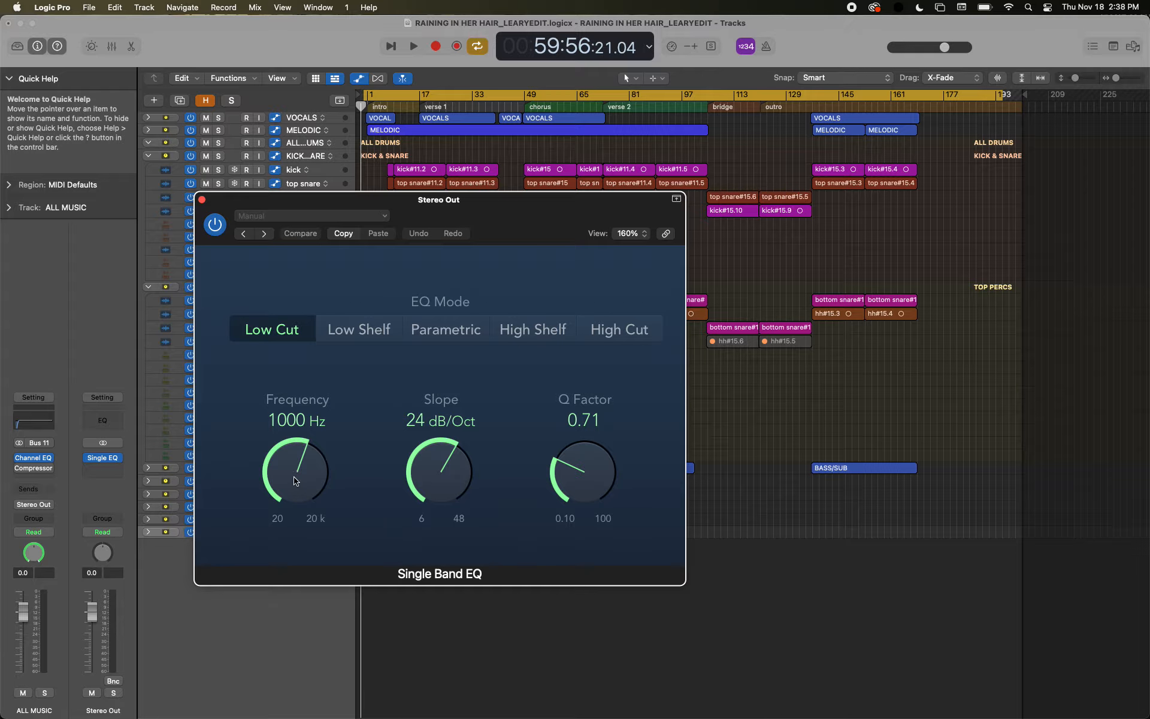
drag(291, 471, 278, 572)
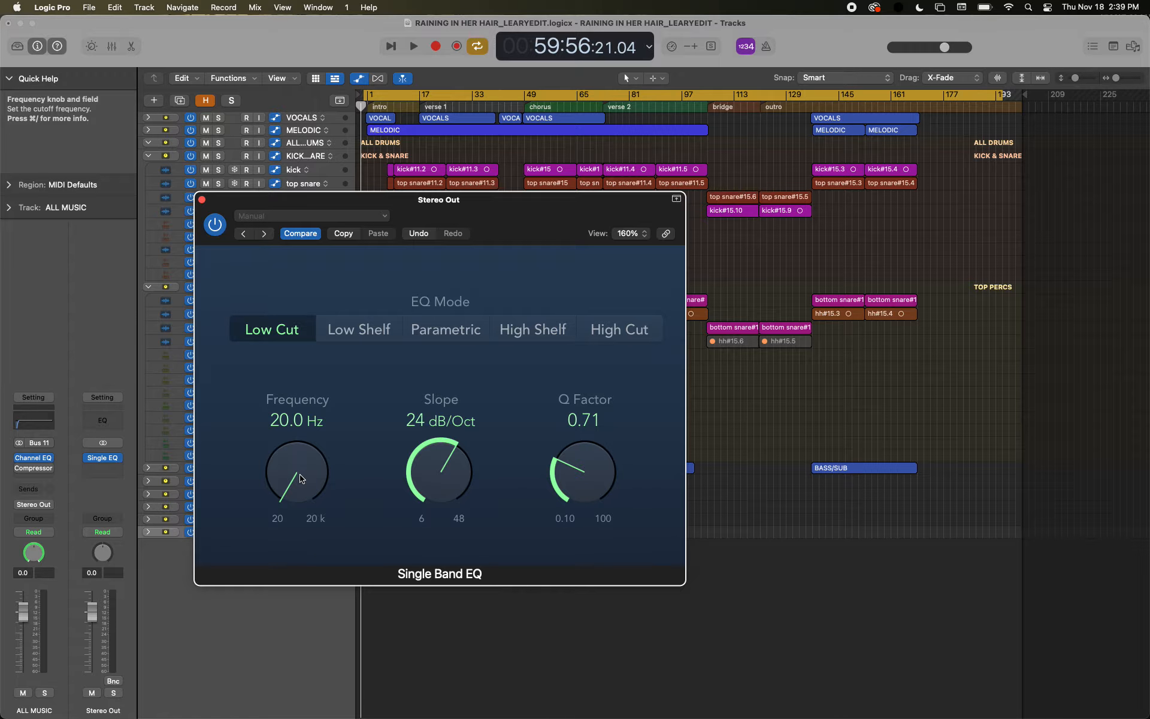
click(202, 199)
- Insert a stereo Adaptive Limiter in the audio effect slot below the Single Band EQ on the Stereo Out channel
click(104, 473)
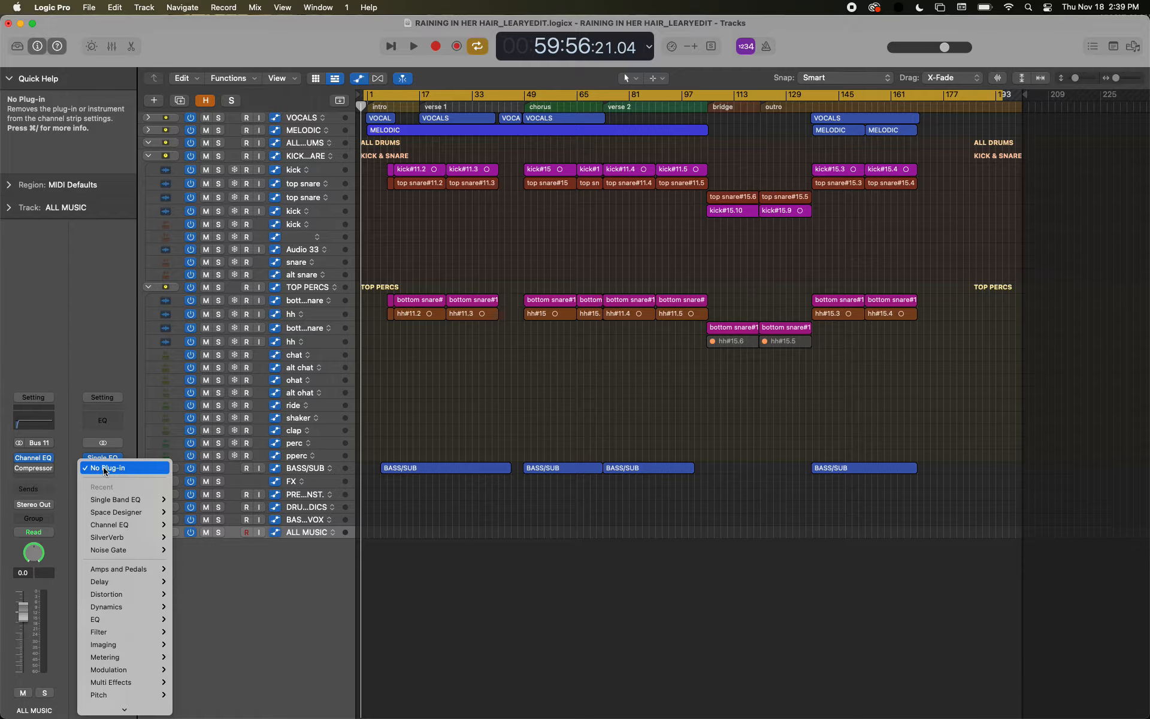
mouse_move(117, 612)
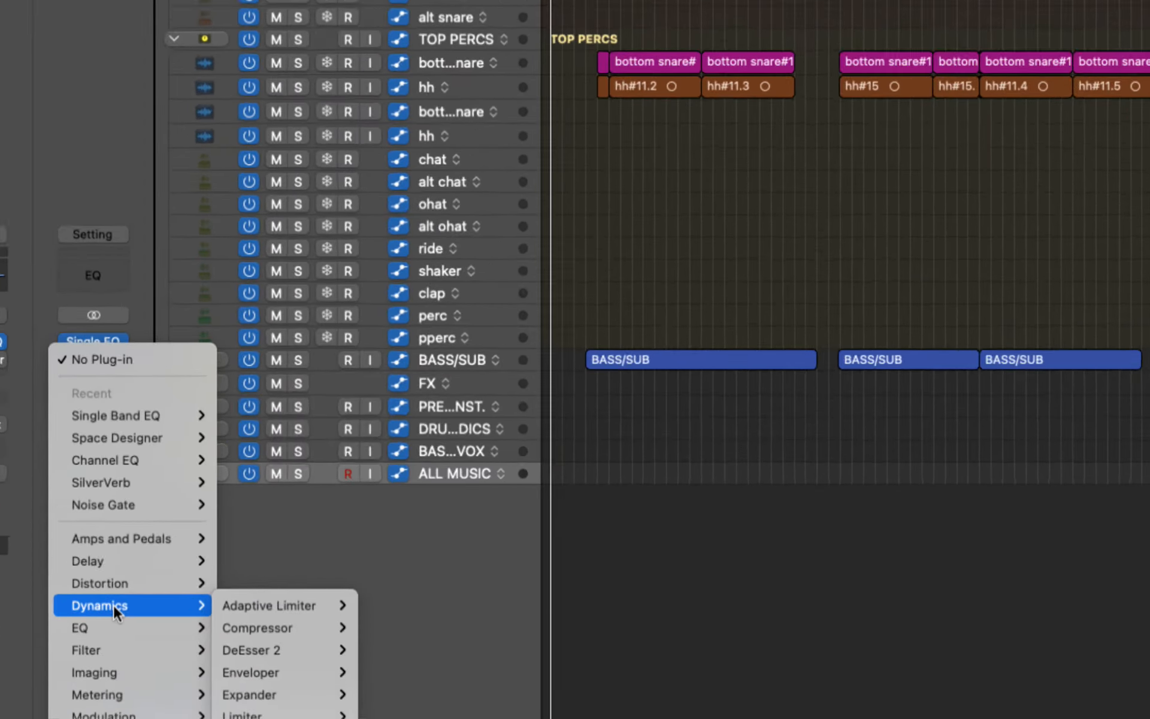
scroll(163, 459, down, 3)
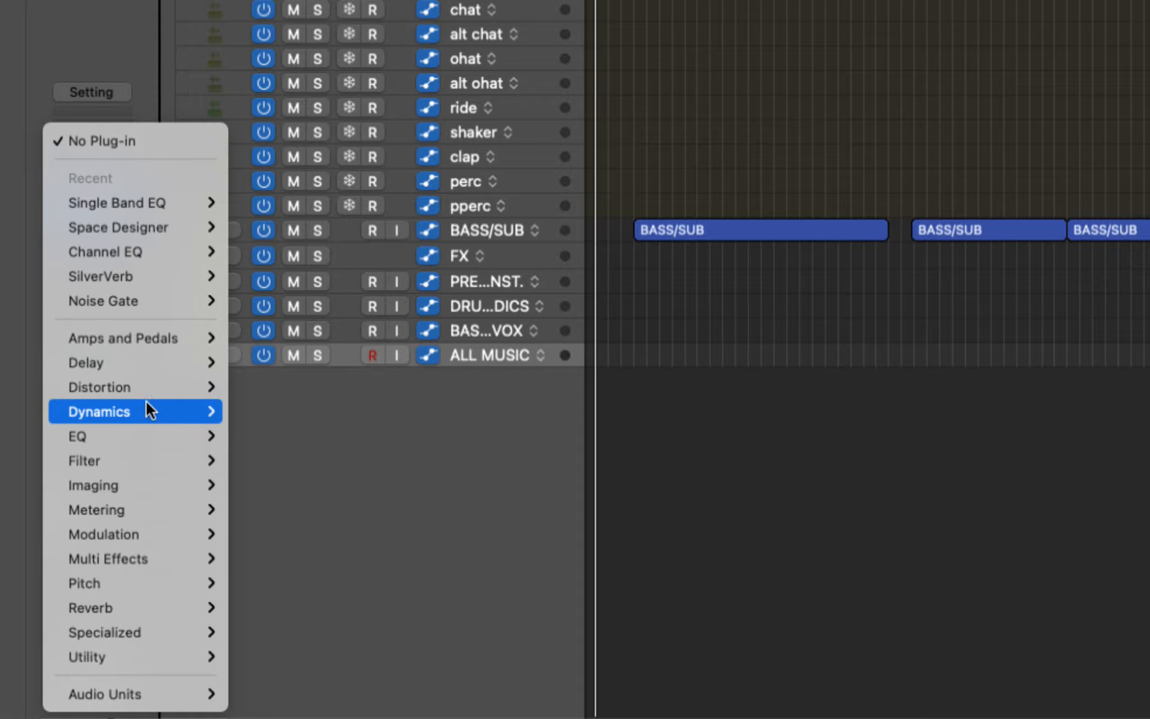
mouse_move(146, 512)
mouse_move(272, 412)
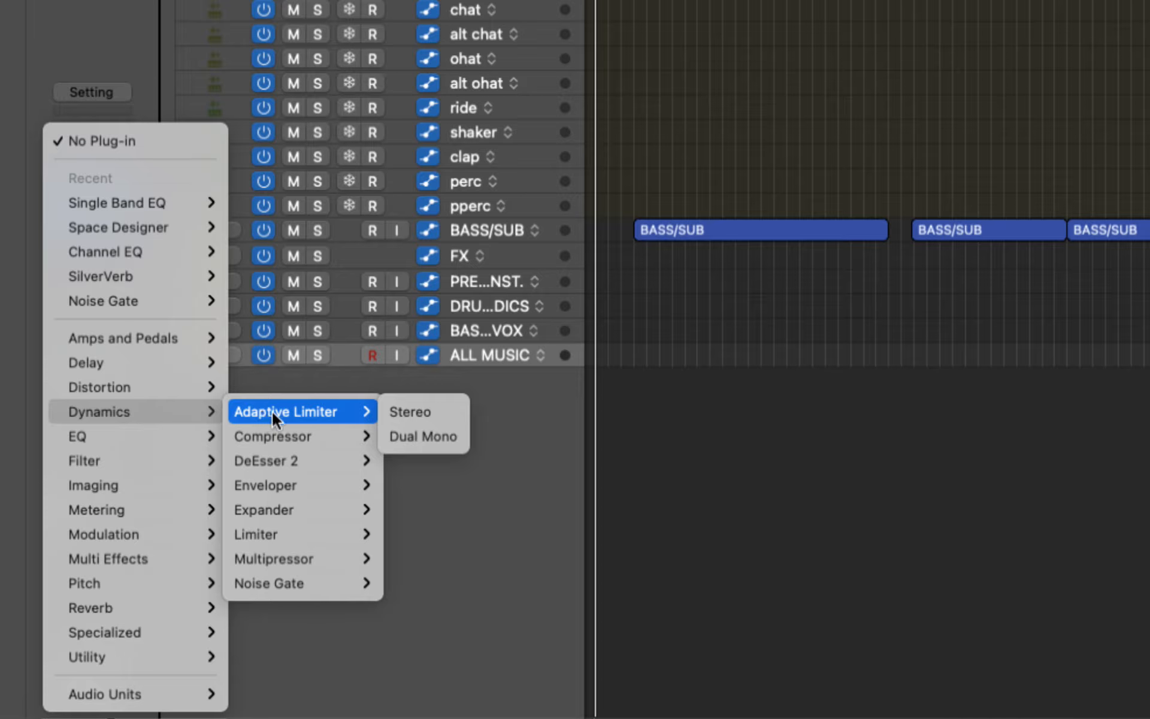
click(413, 412)
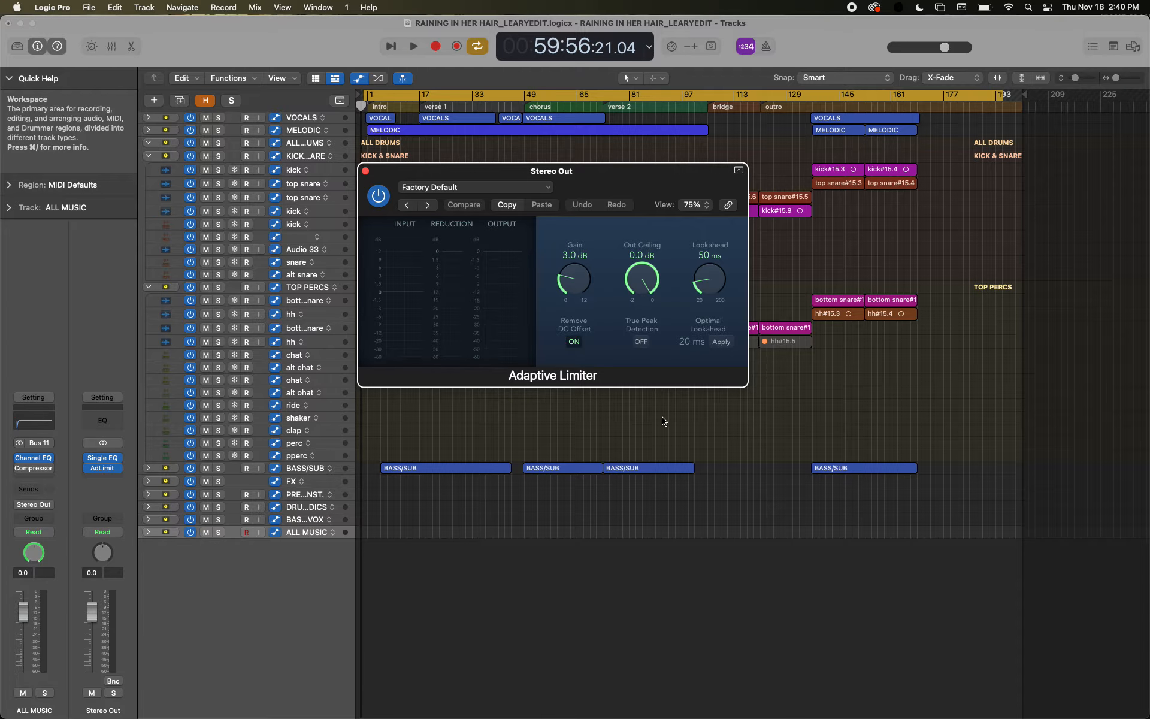
- Enlarge the Adaptive Limiter window to about 129%, reposition it over the tracks, and open its list of preset settings
drag(766, 401, 1025, 706)
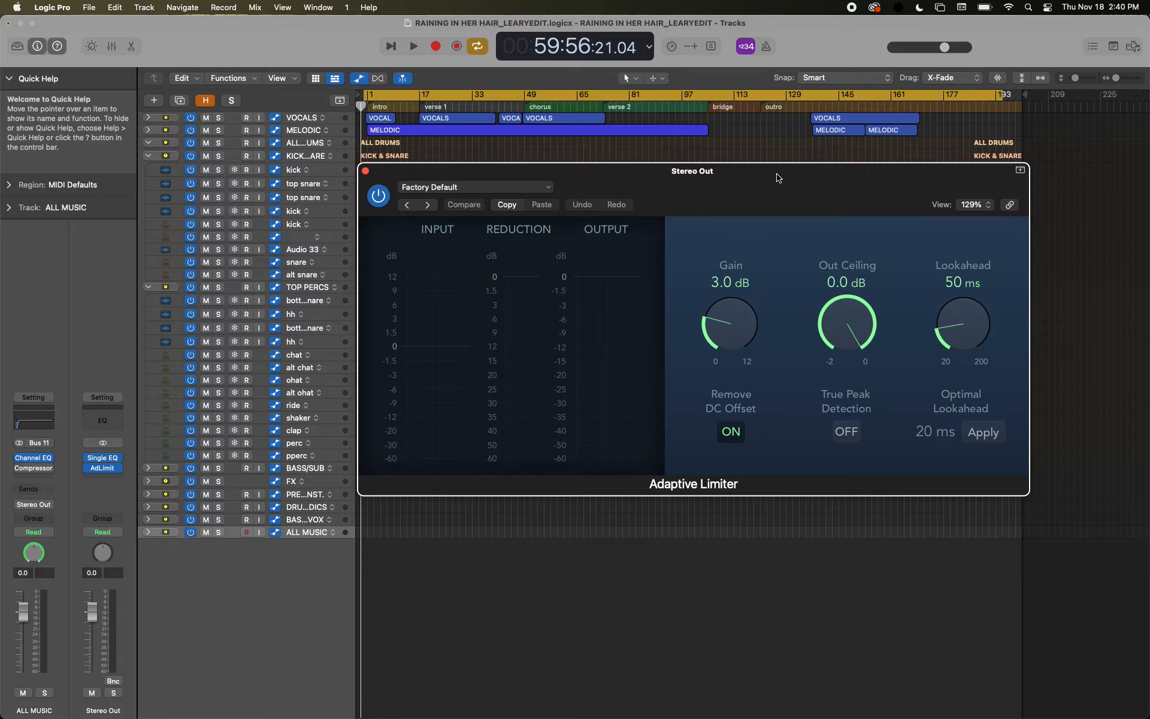
drag(701, 190, 462, 250)
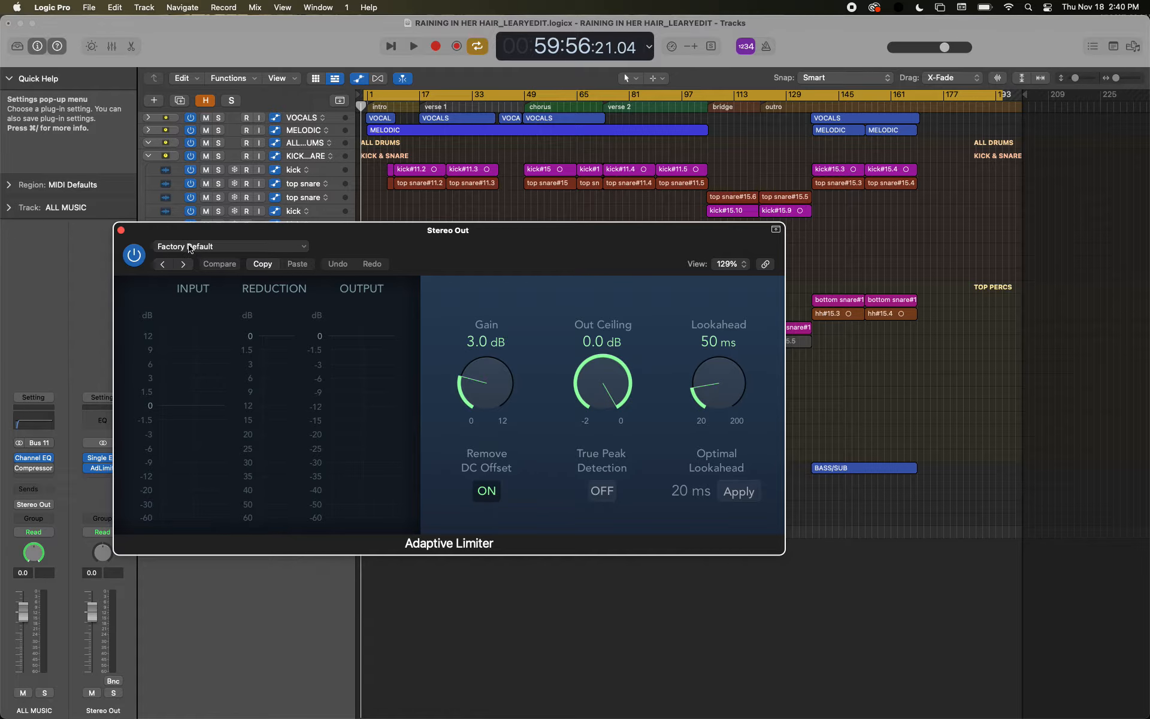
click(190, 247)
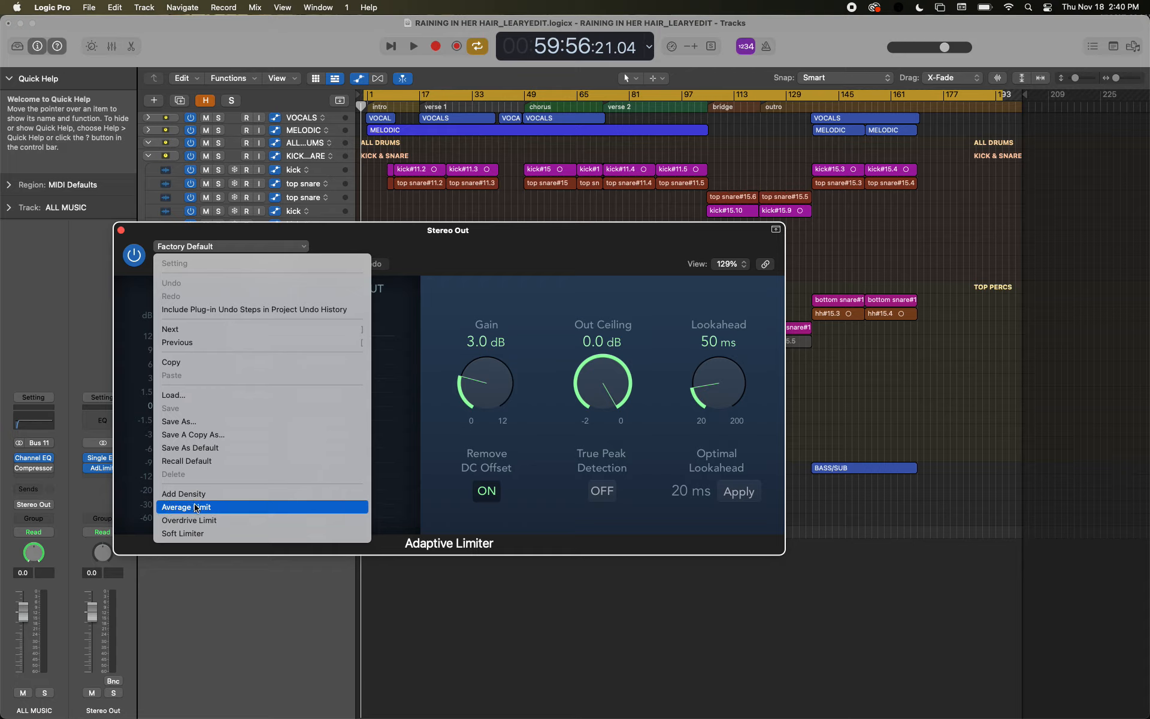